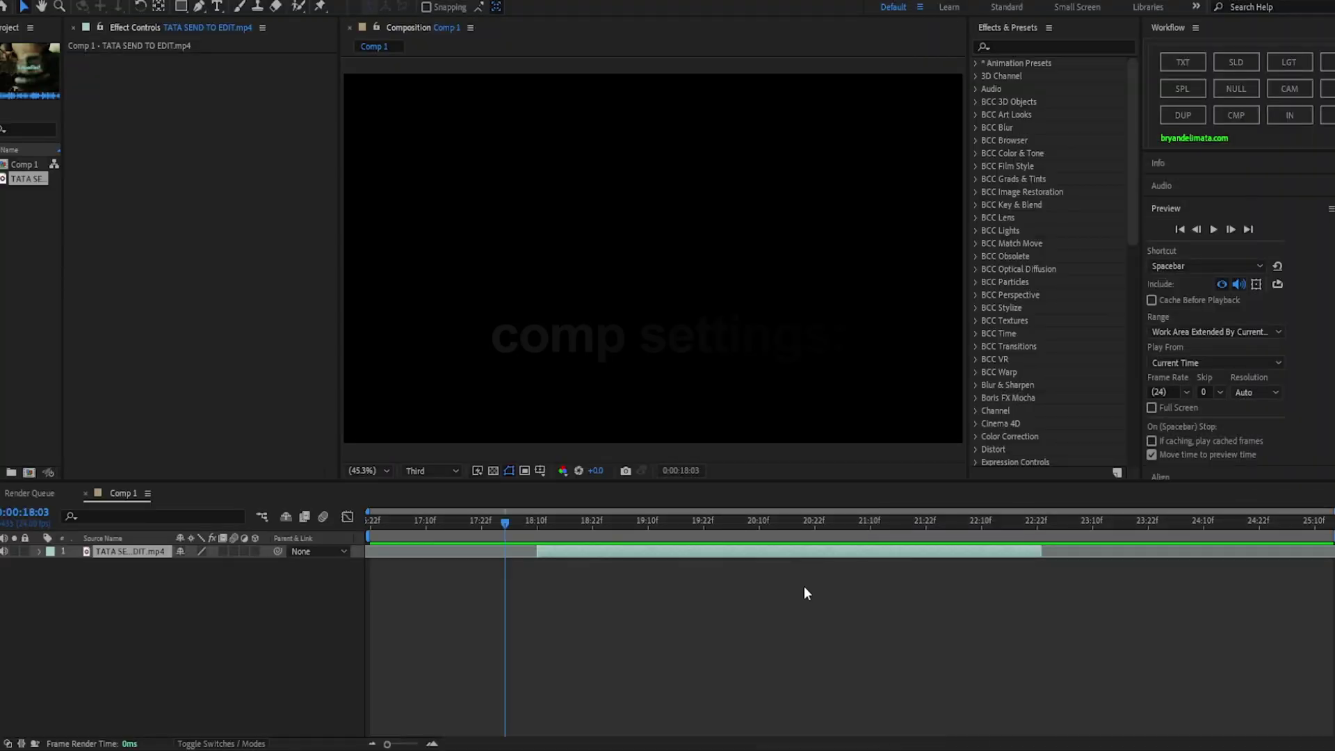
- Play and scrub the clip between about 0:00:18:10 and 0:00:20:05, examining the motion and beat for a split point
click(709, 521)
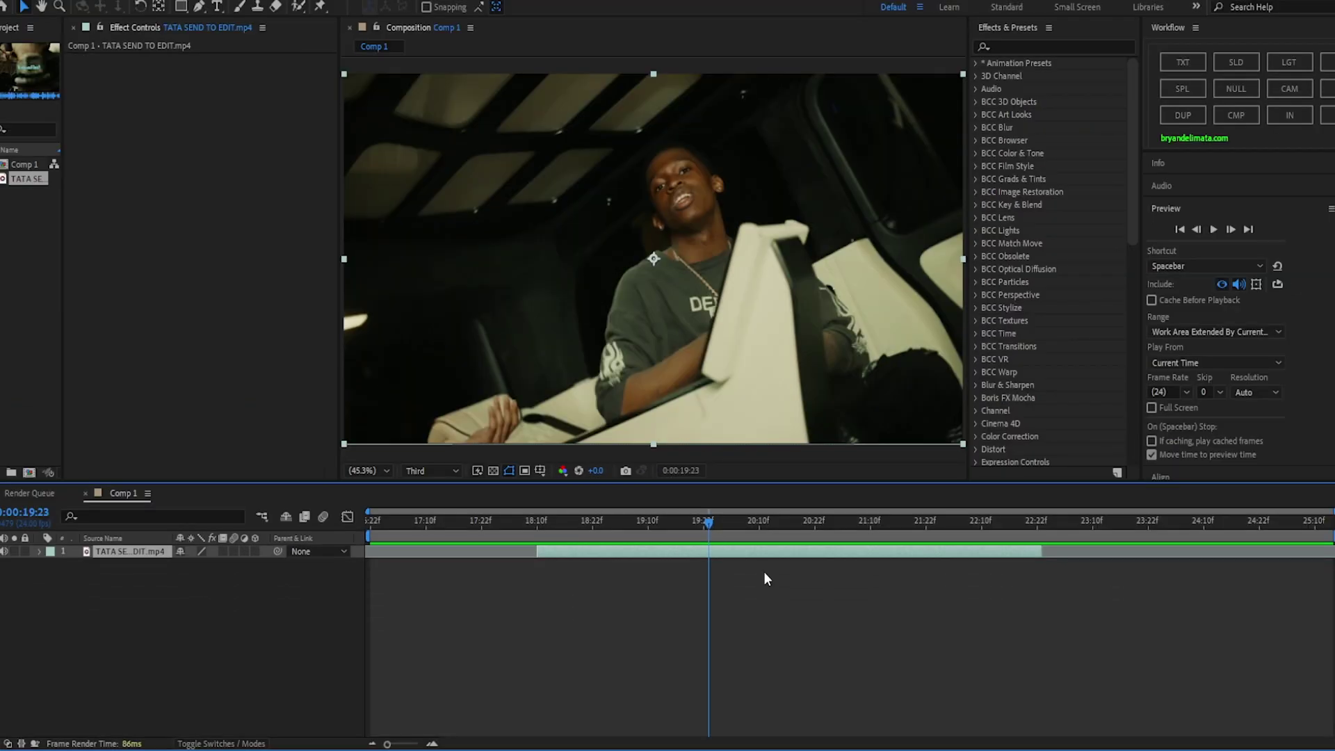
drag(672, 520, 546, 532)
key(space)
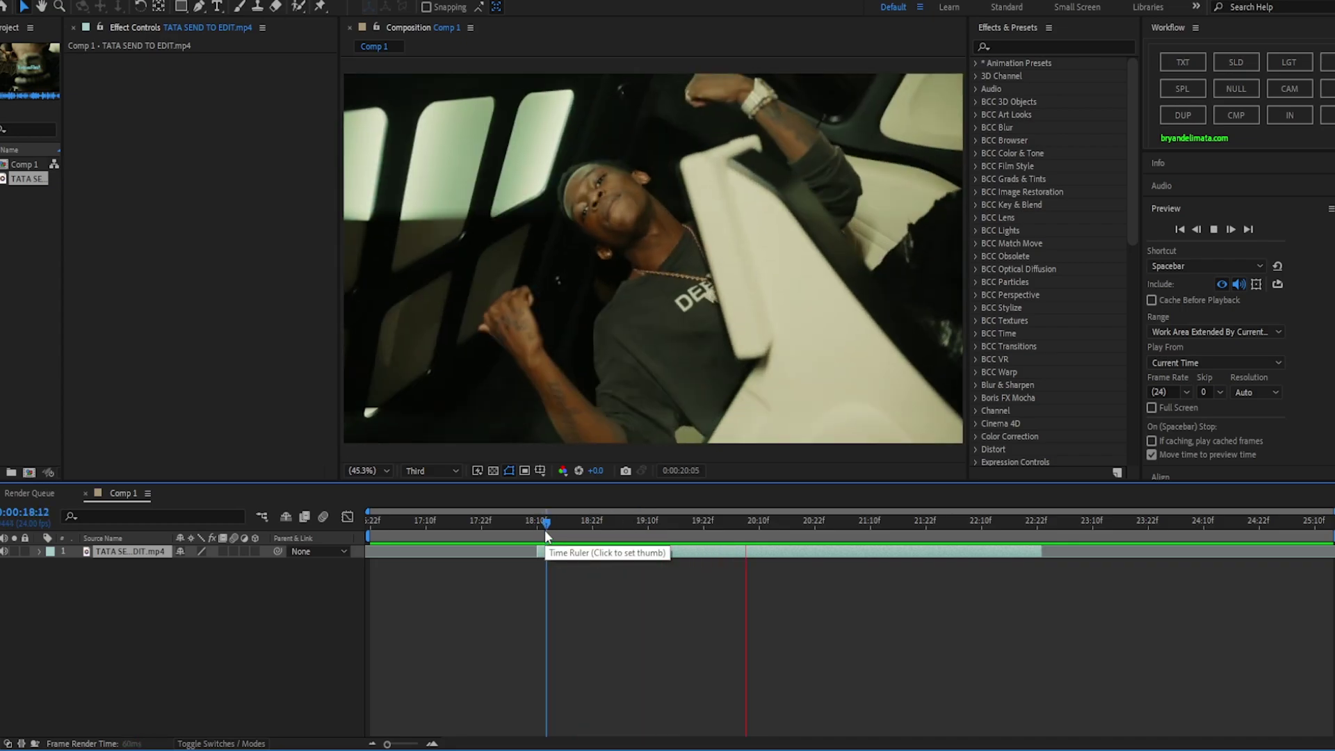
key(space)
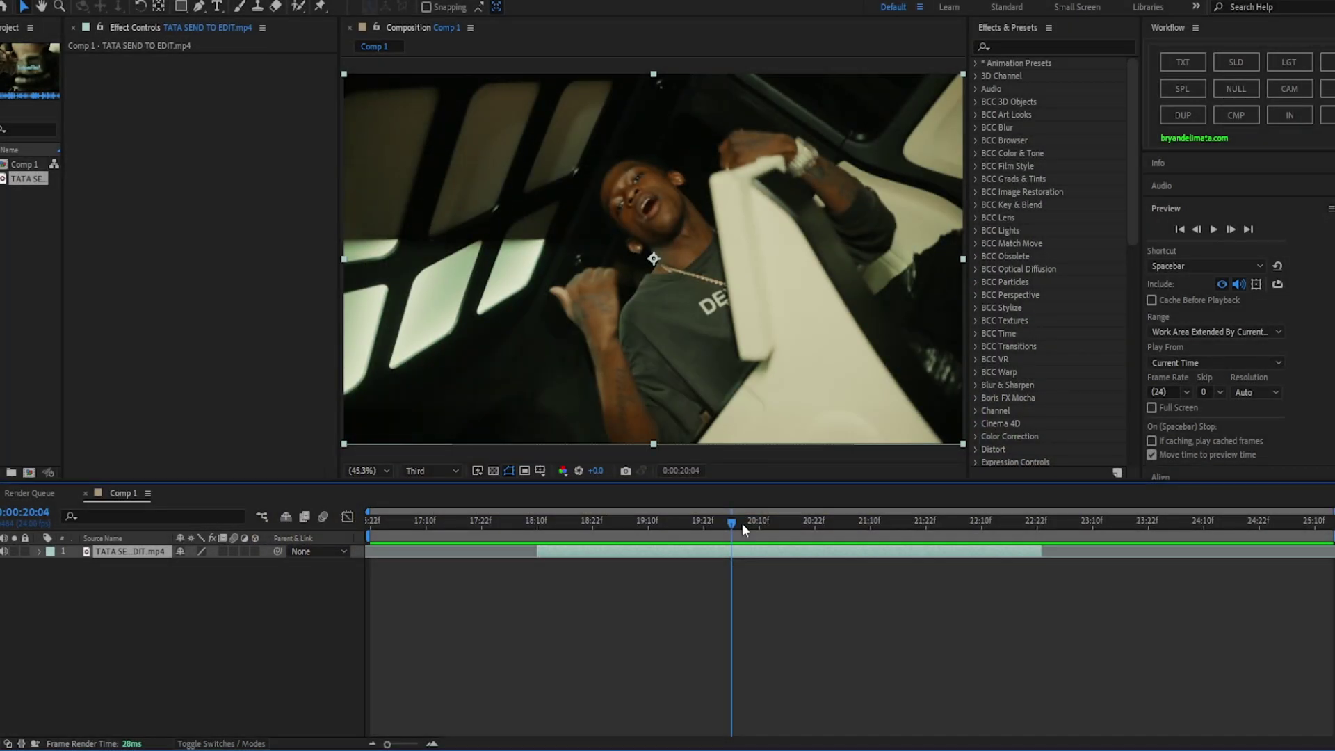
drag(741, 523, 564, 570)
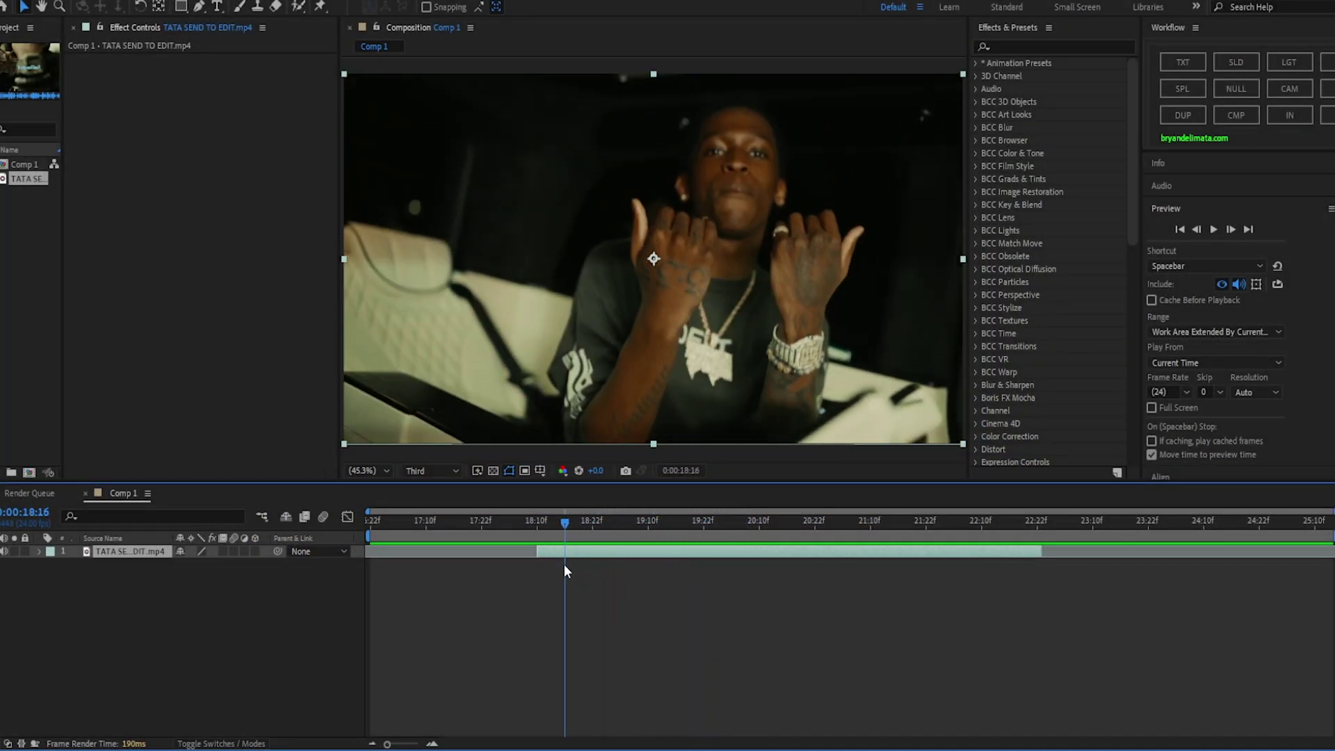
drag(566, 523, 540, 531)
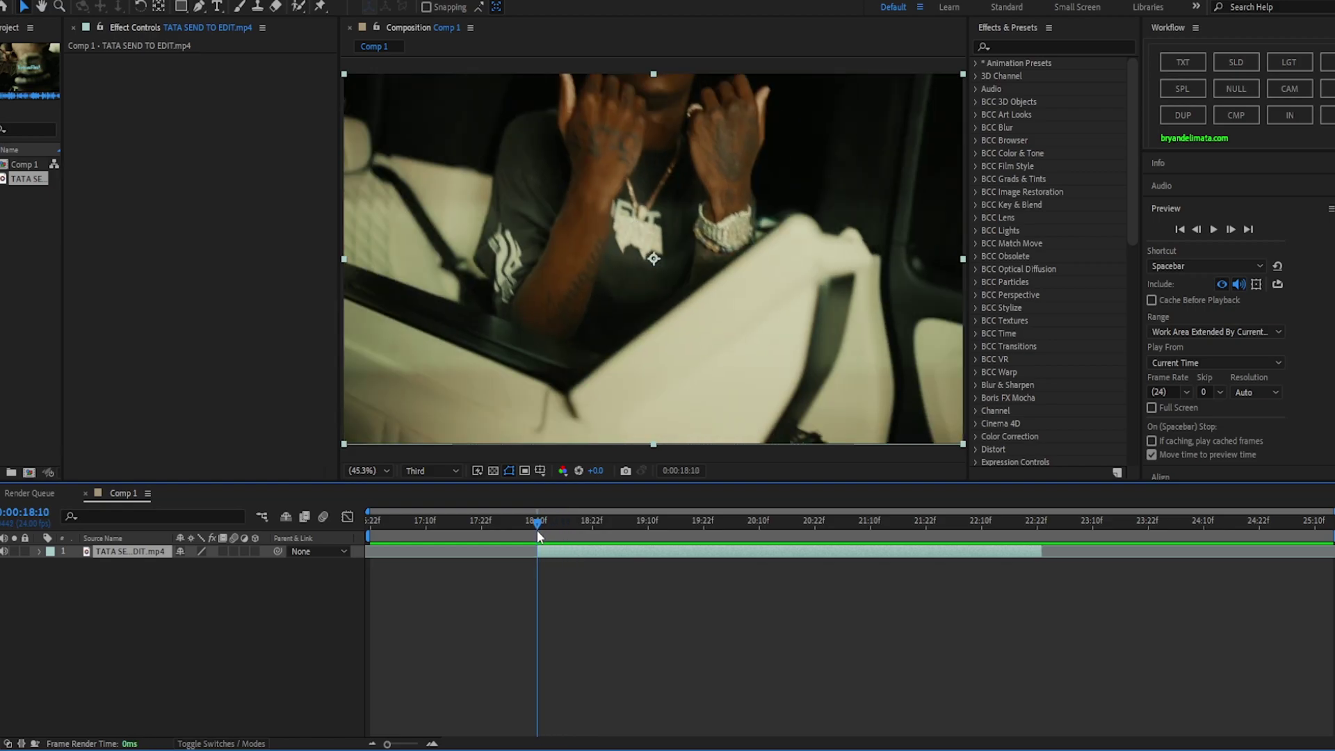
key(space)
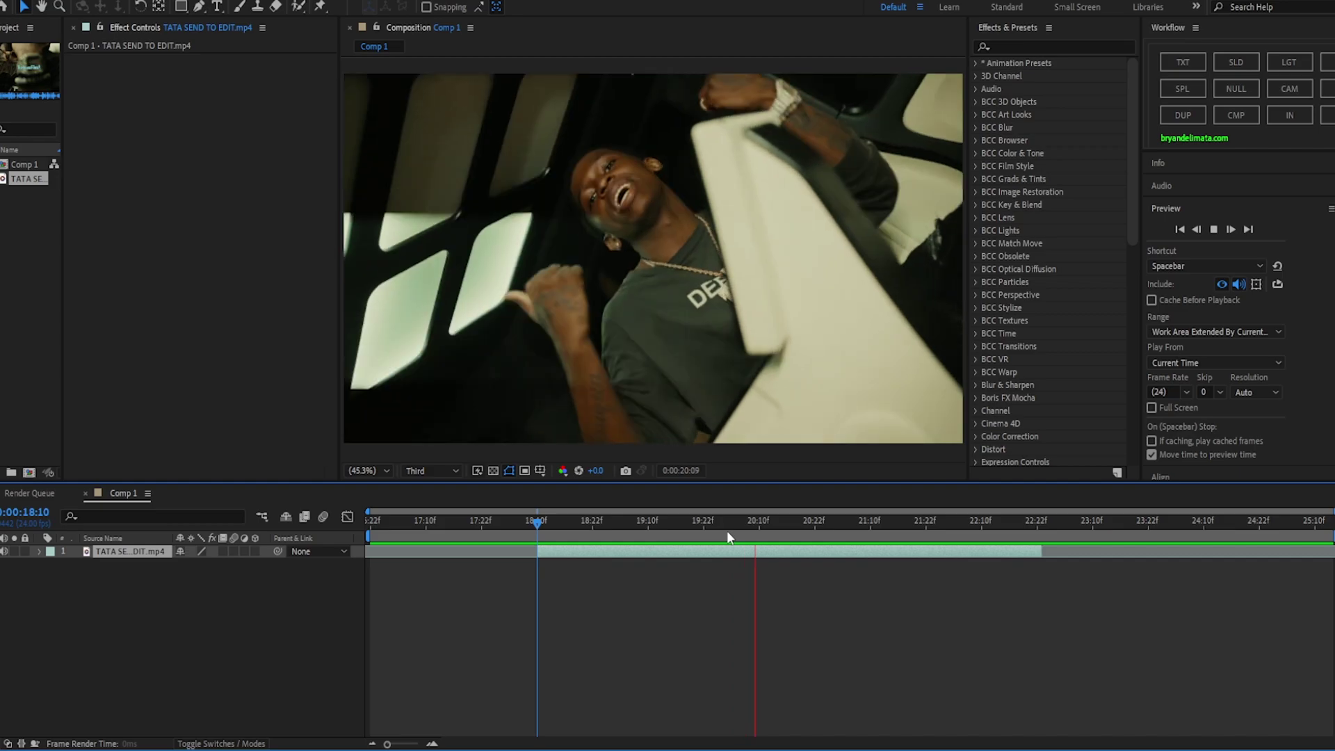
click(630, 528)
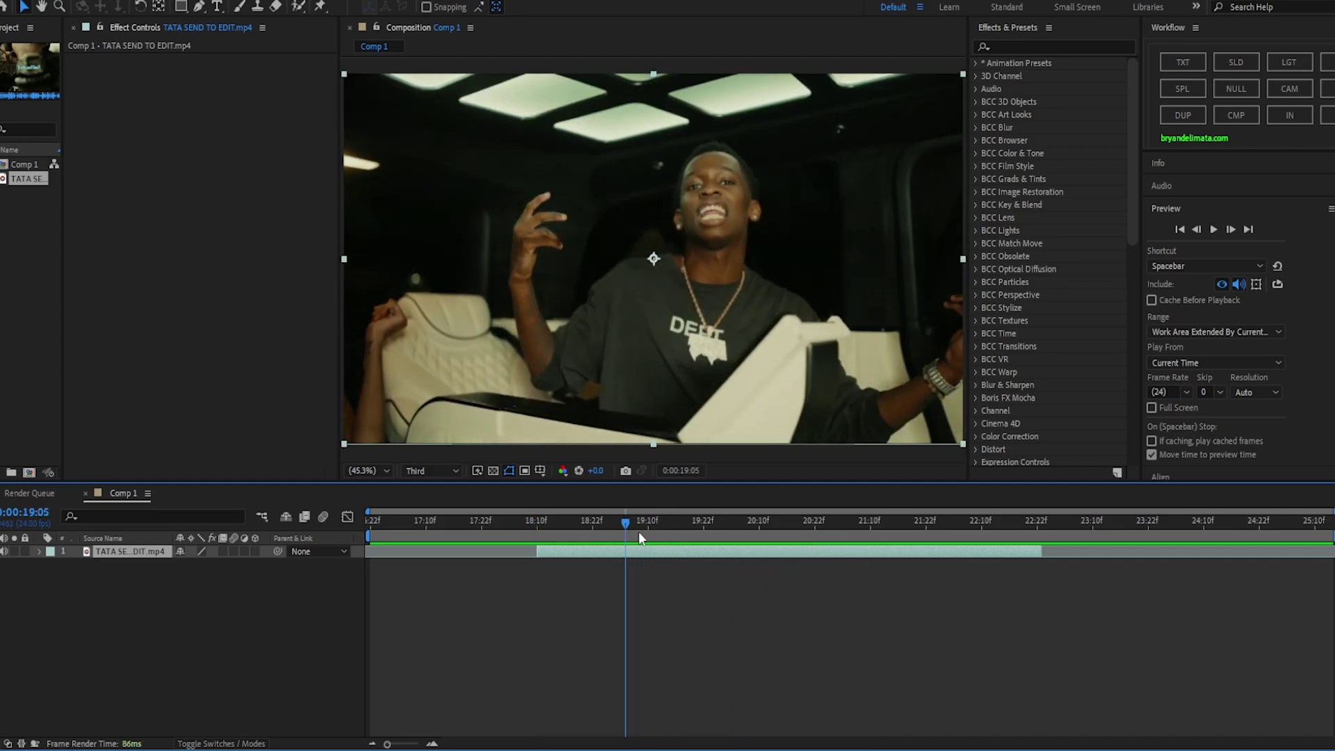
key(space)
key(space)
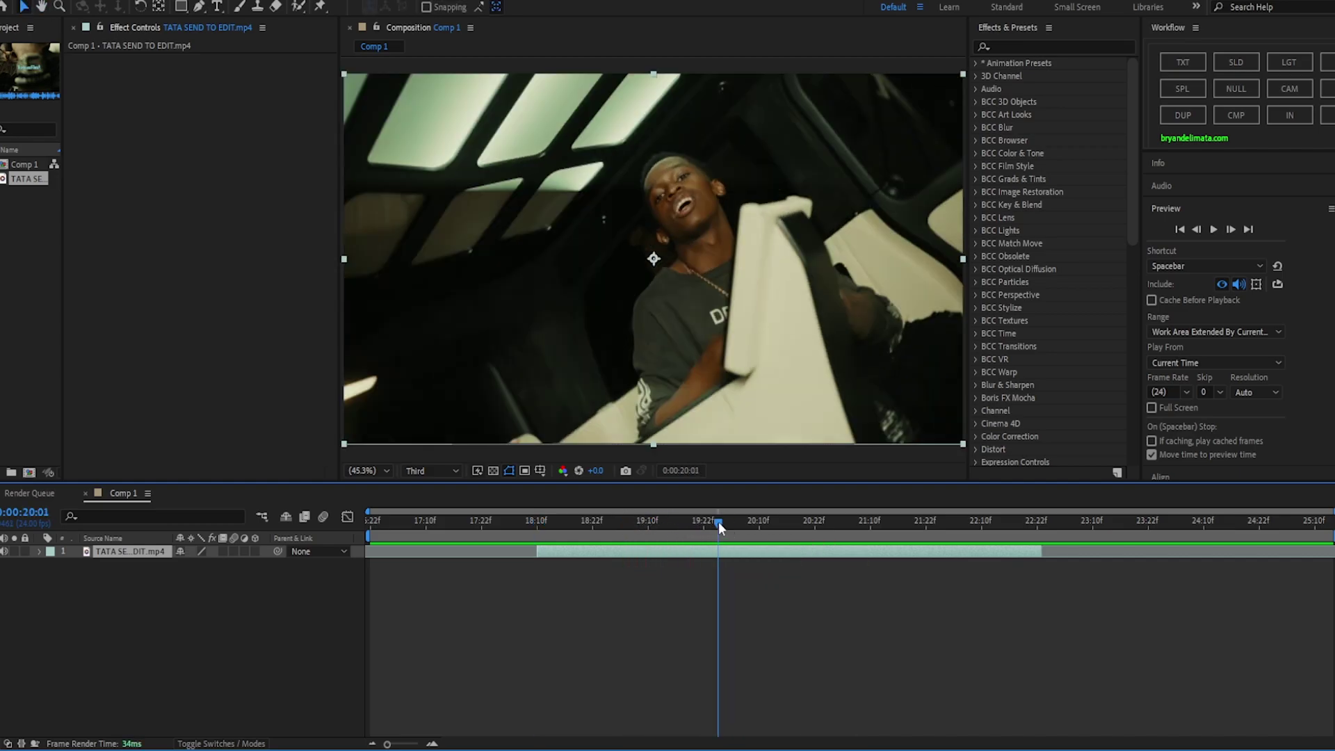
- Show the clip's audio waveform, and mark and split the layer at 0:00:20:03
key(l)
key(l)
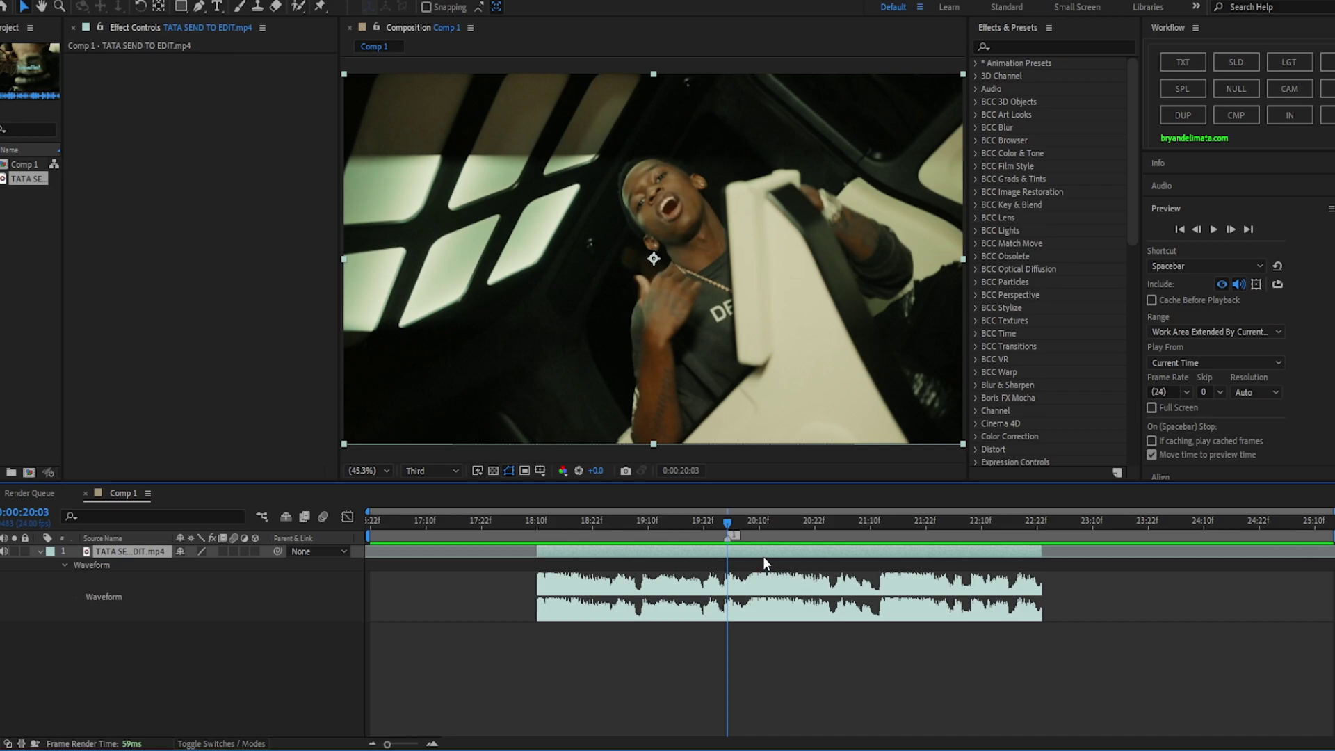
key(ctrl+shift+d)
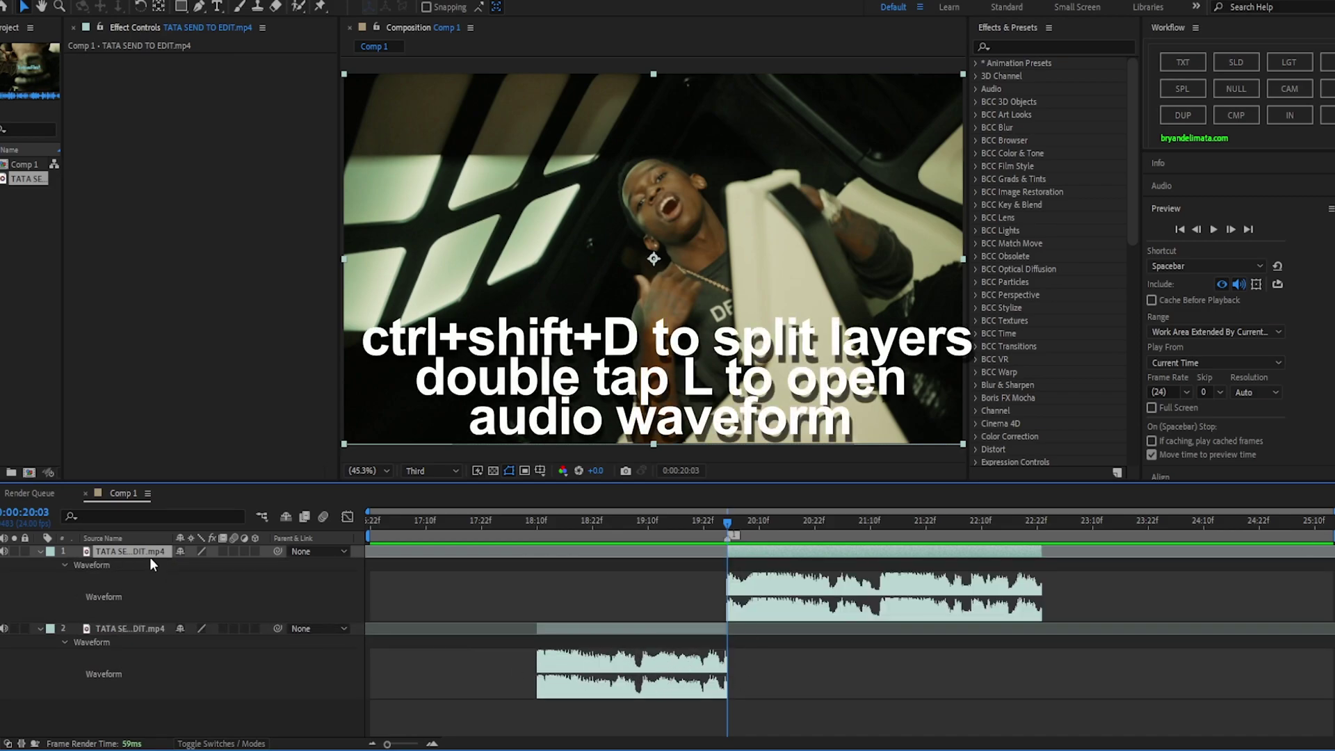
- Preview the segment after the first cut, and split it at 0:00:21:12 using its audio waveform
click(40, 551)
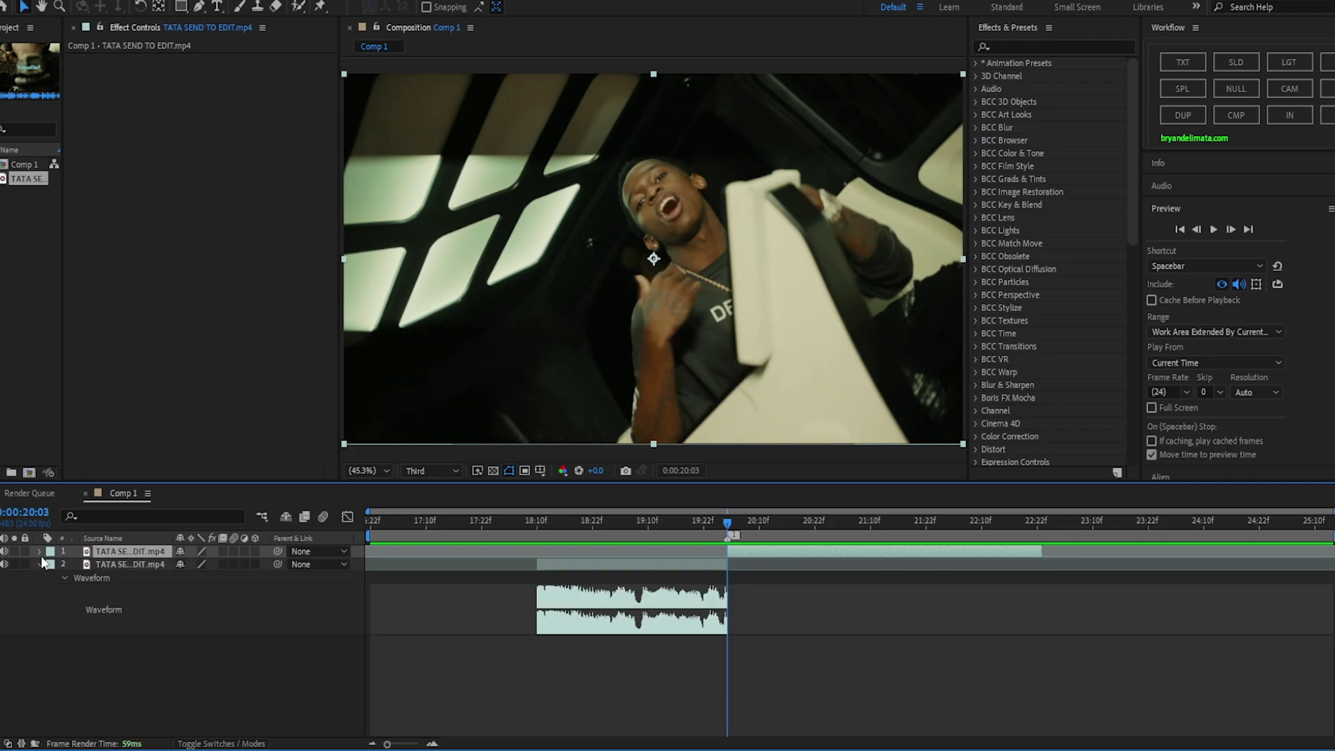
click(39, 551)
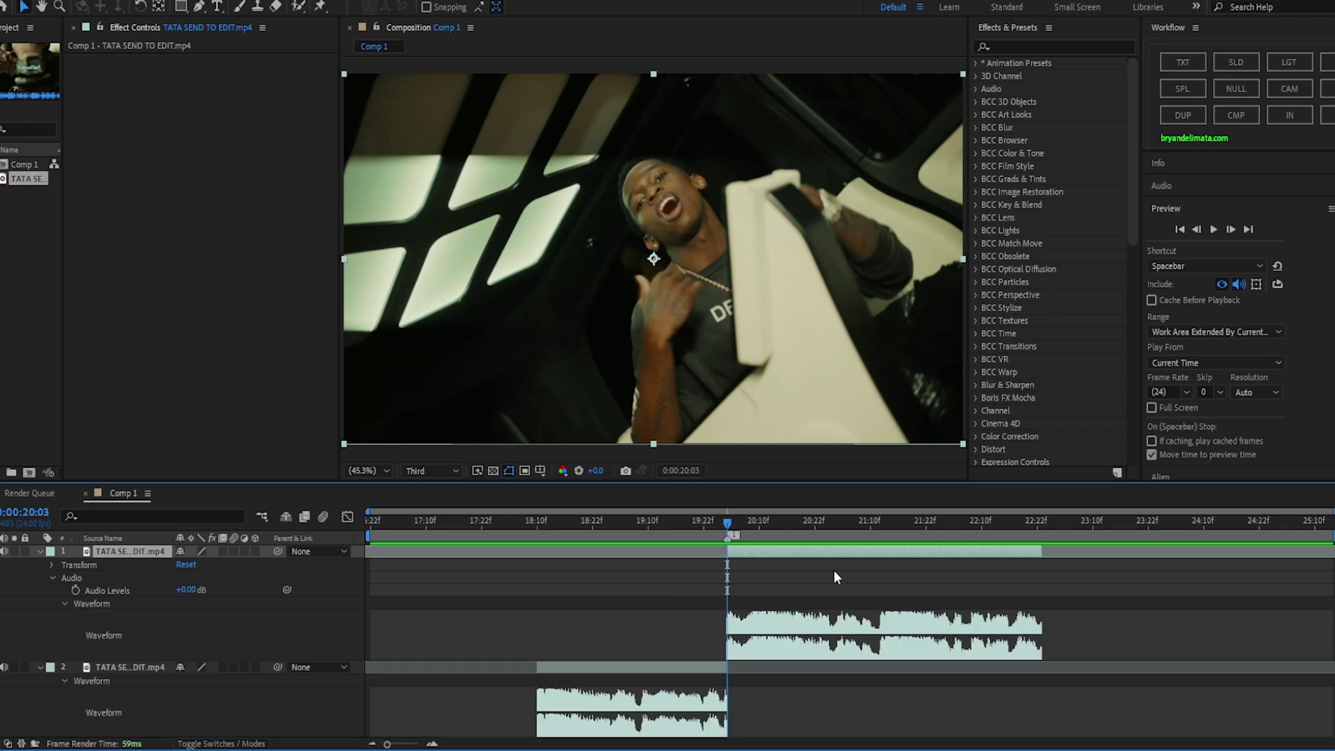
key(space)
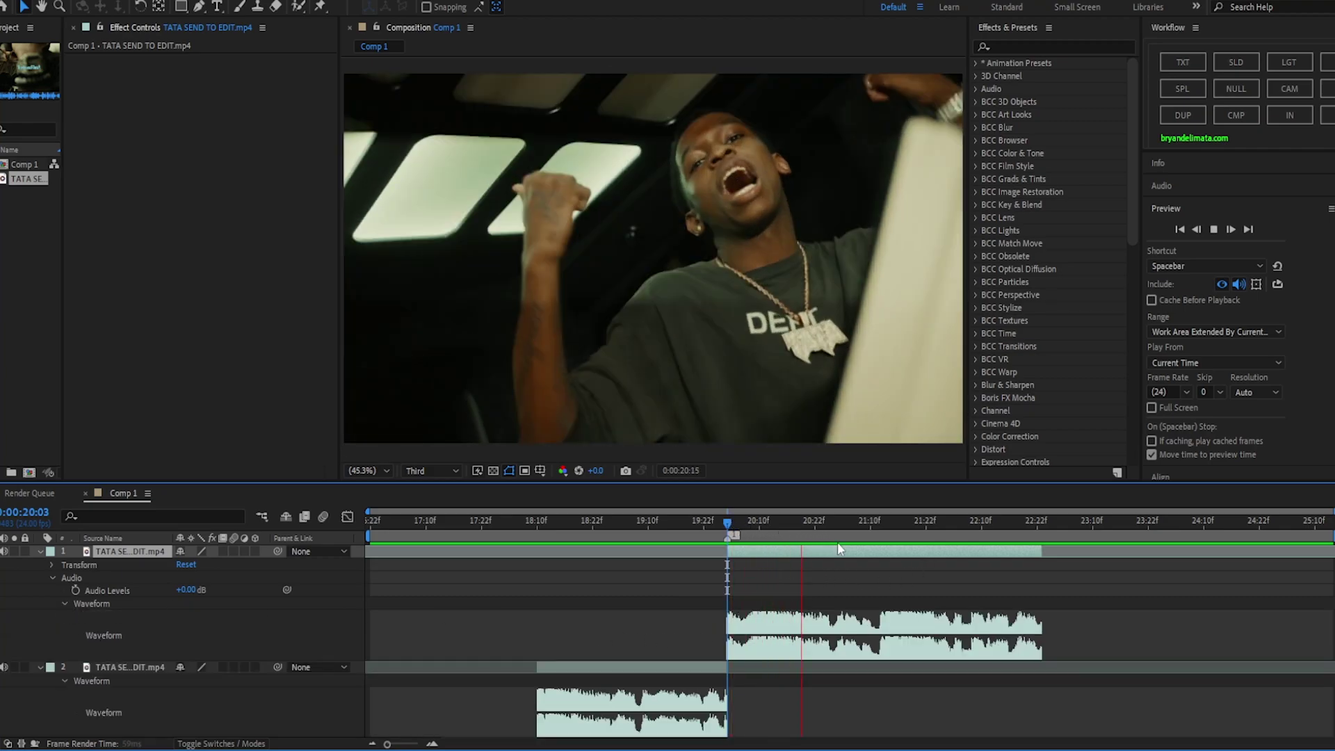
key(space)
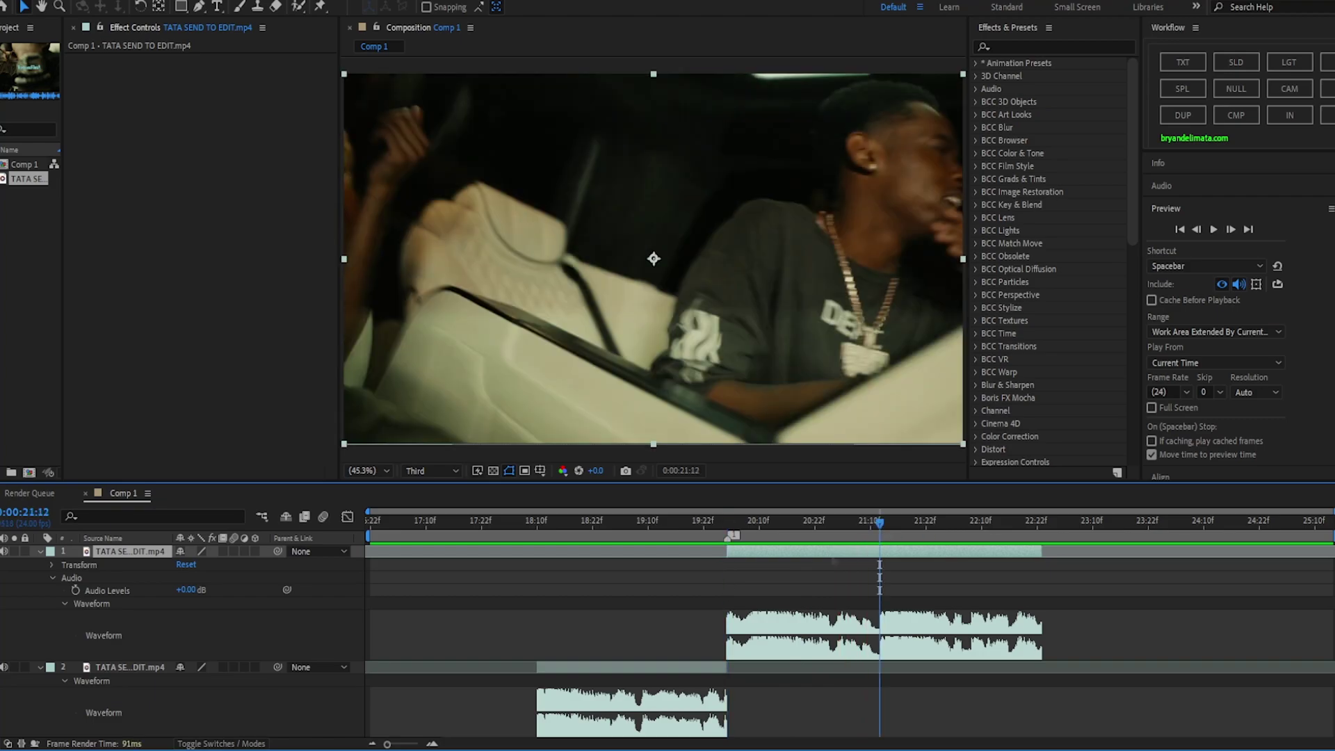
key(ctrl+shift+d)
- Return to the first cut at 0:00:20:03 and set the middle segment's label color to yellow
key(1)
click(748, 564)
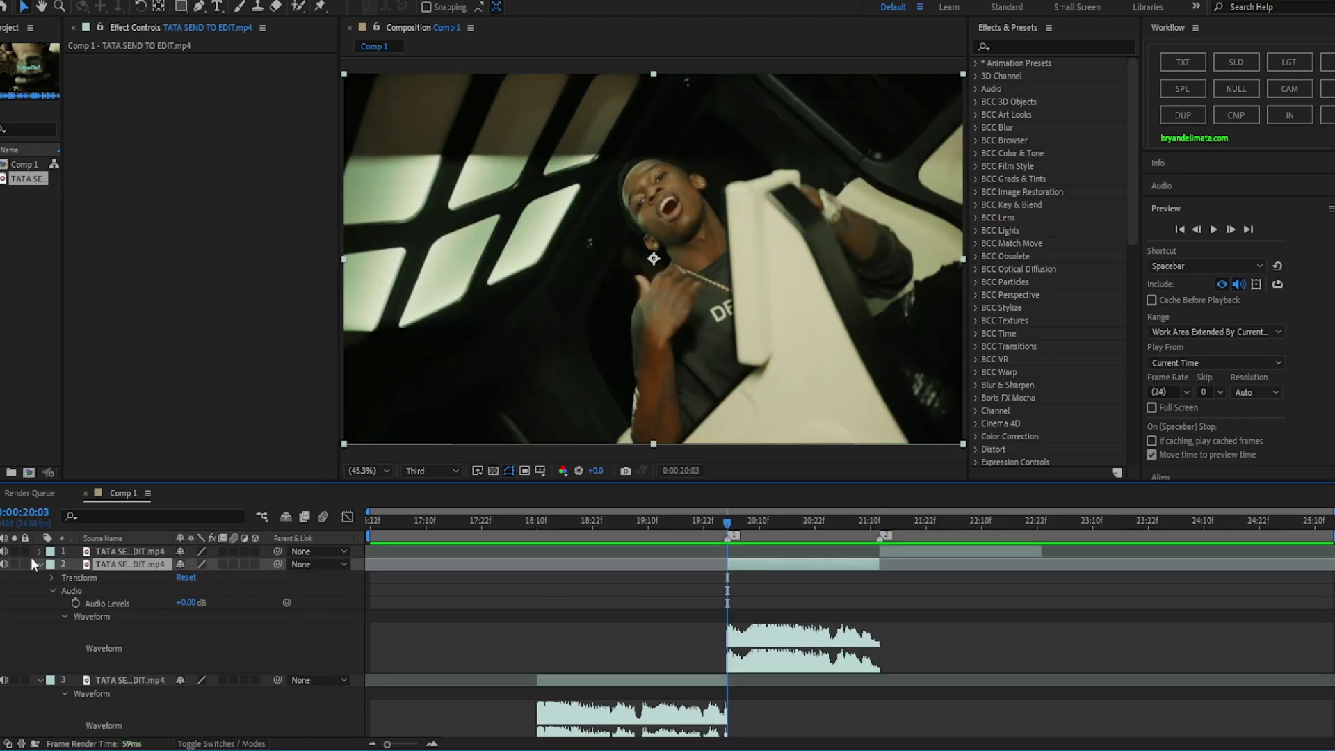
click(52, 565)
click(131, 326)
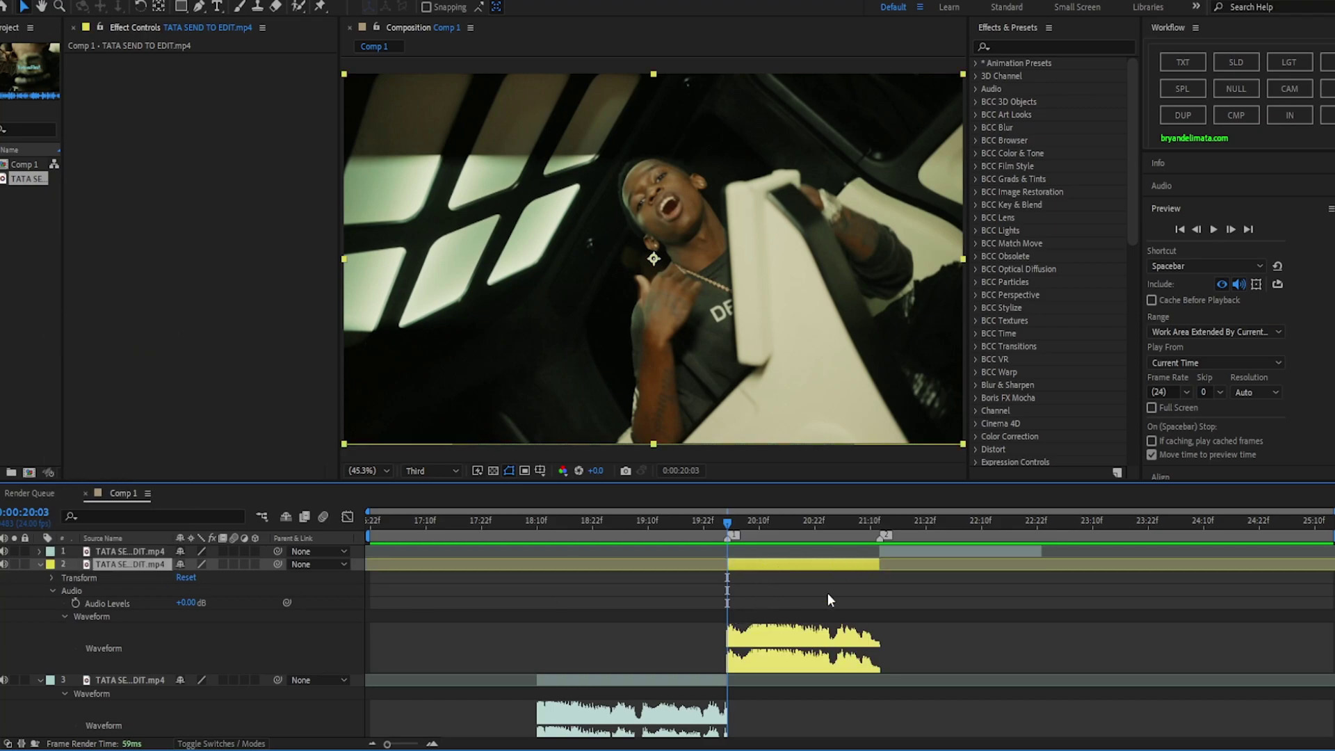
- Collapse the Preview panel and expand the Tracker panel
click(1217, 209)
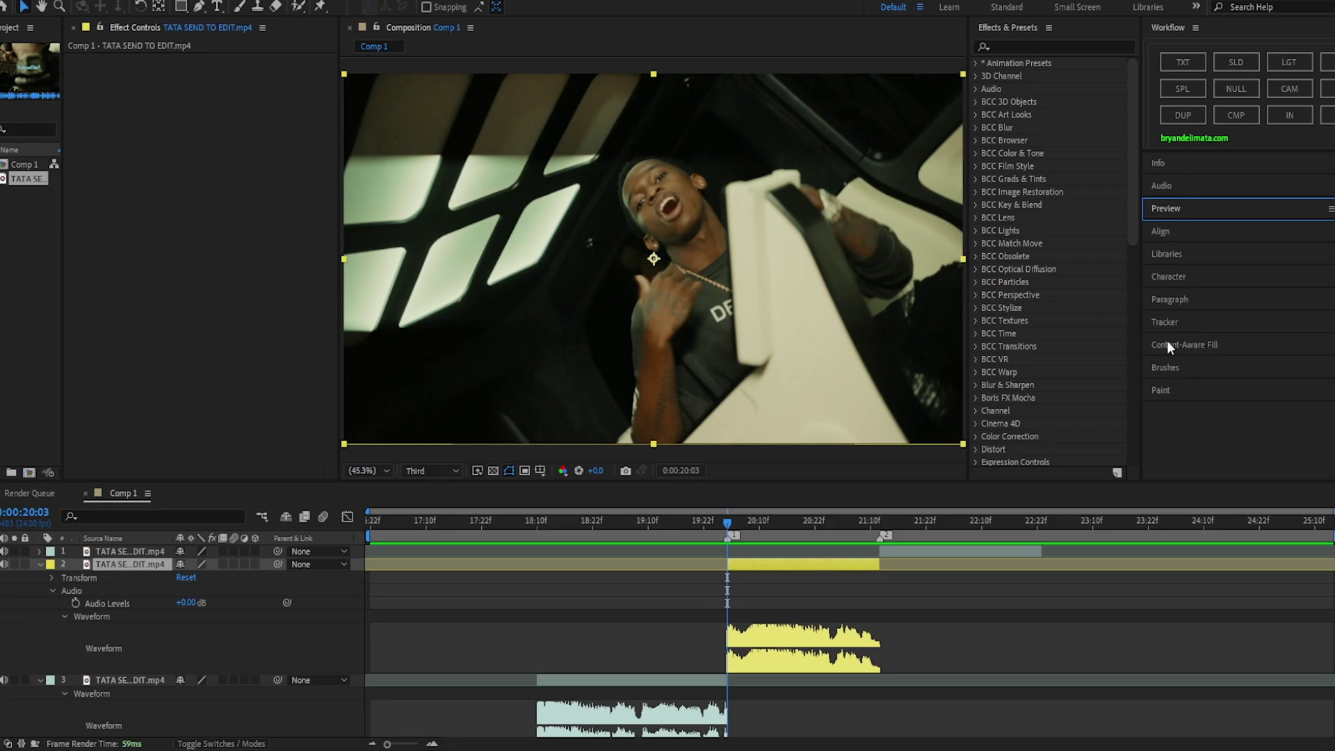
click(1161, 324)
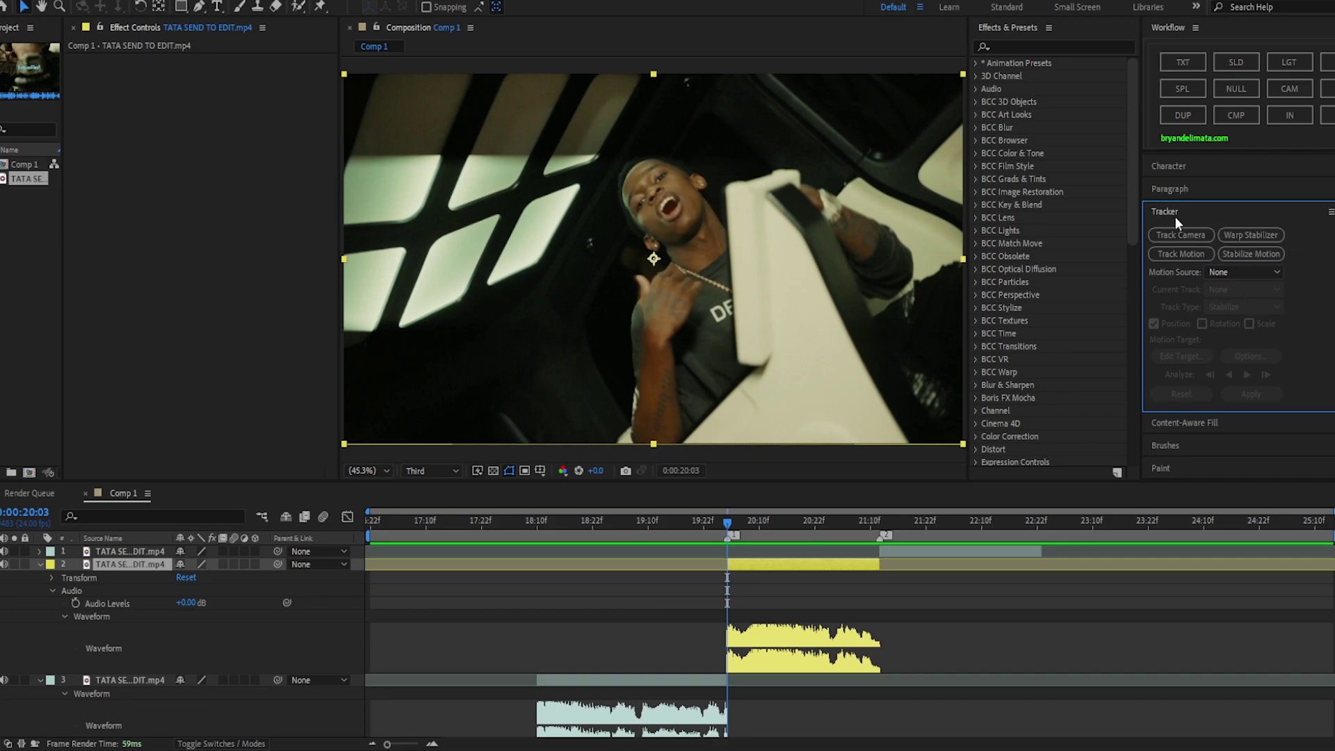
scroll(1191, 221, up, 4)
scroll(1216, 188, down, 4)
mouse_move(248, 2)
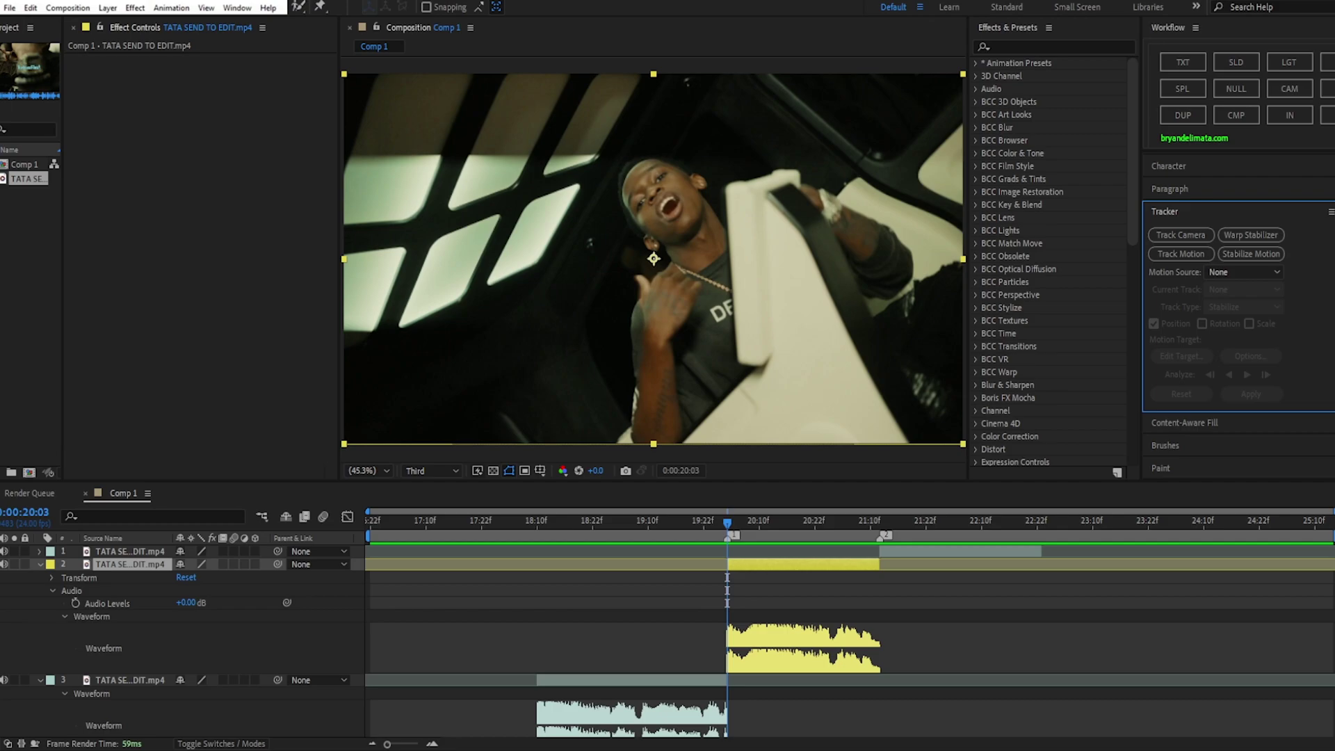
- Hide and show the Tracker panel again, then place it expanded directly below Preview
click(237, 7)
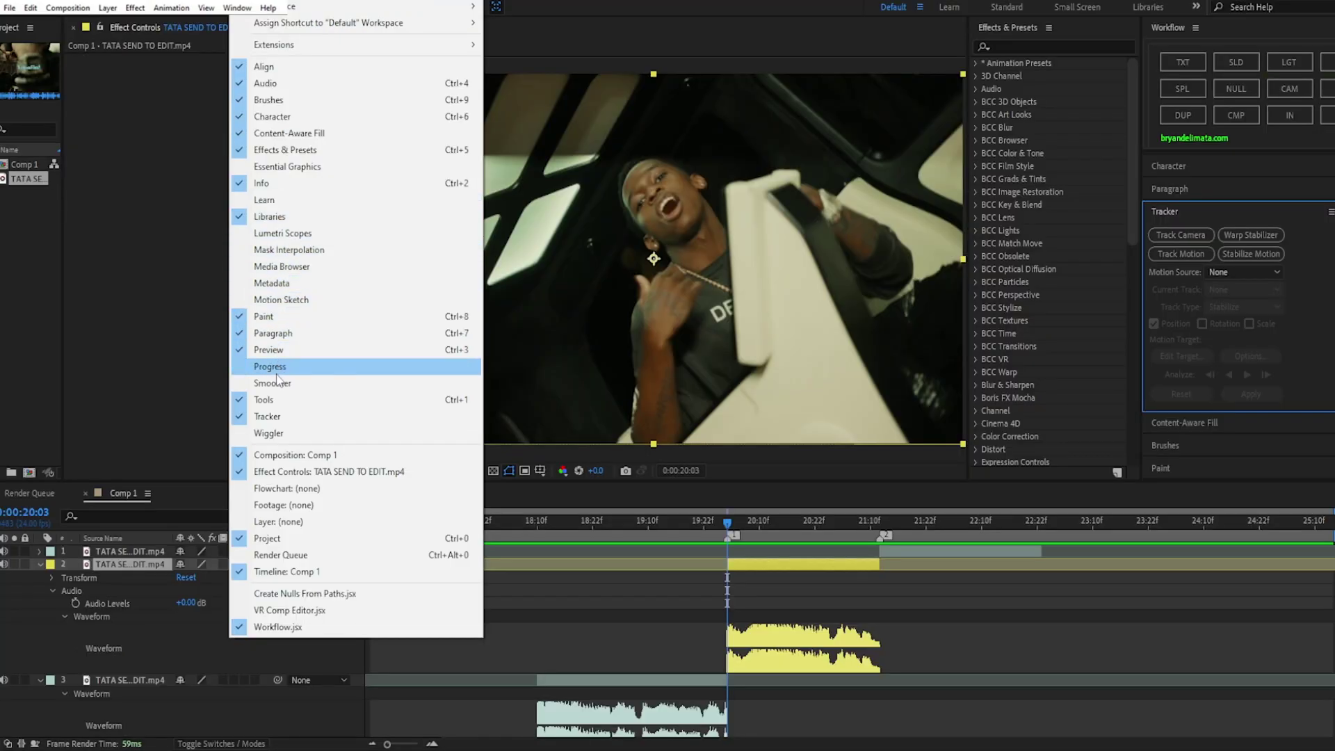
click(261, 416)
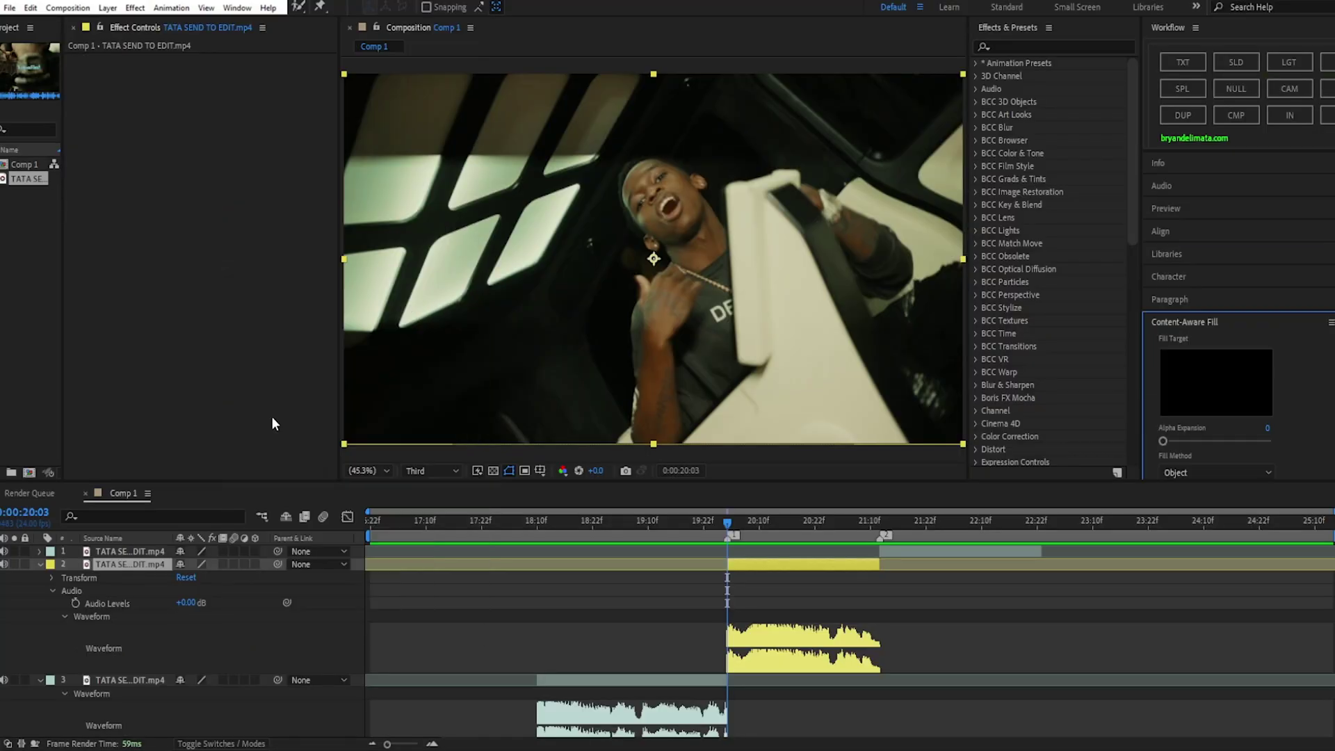
click(1173, 324)
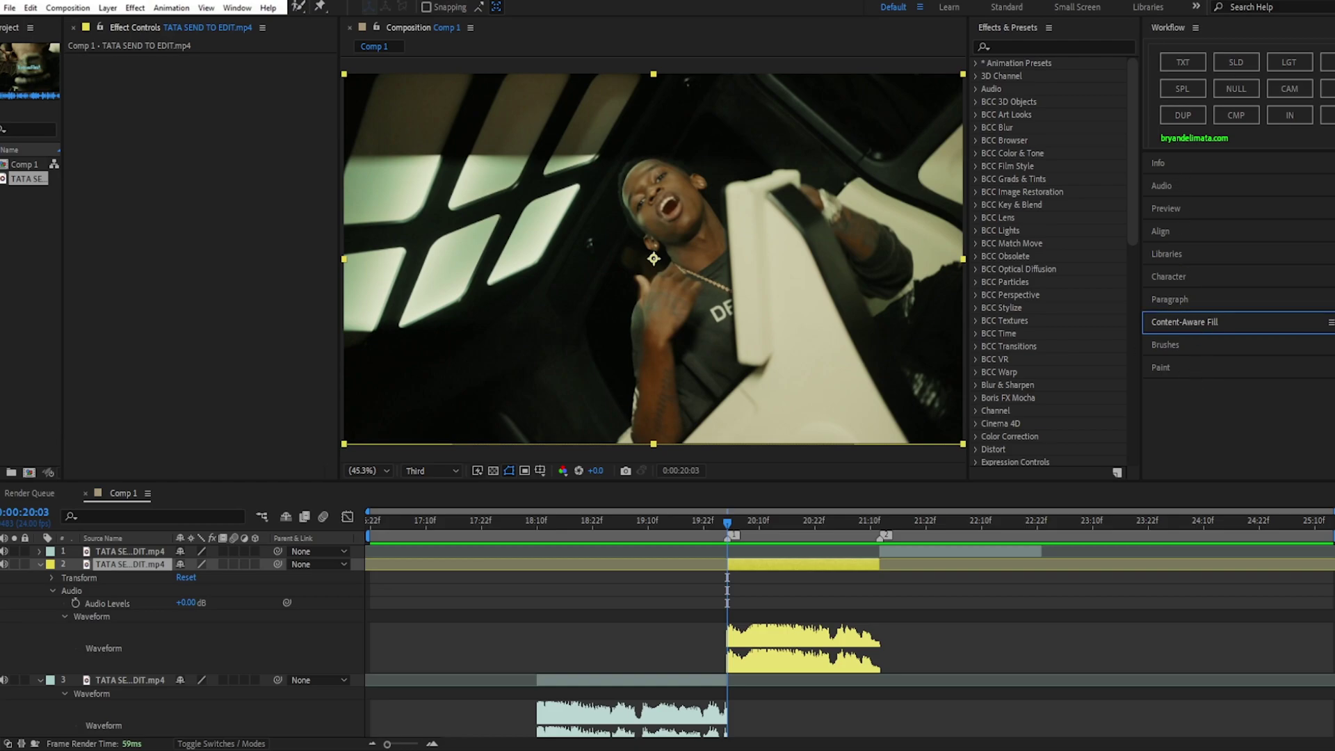
click(237, 7)
click(265, 417)
drag(1175, 392, 1182, 286)
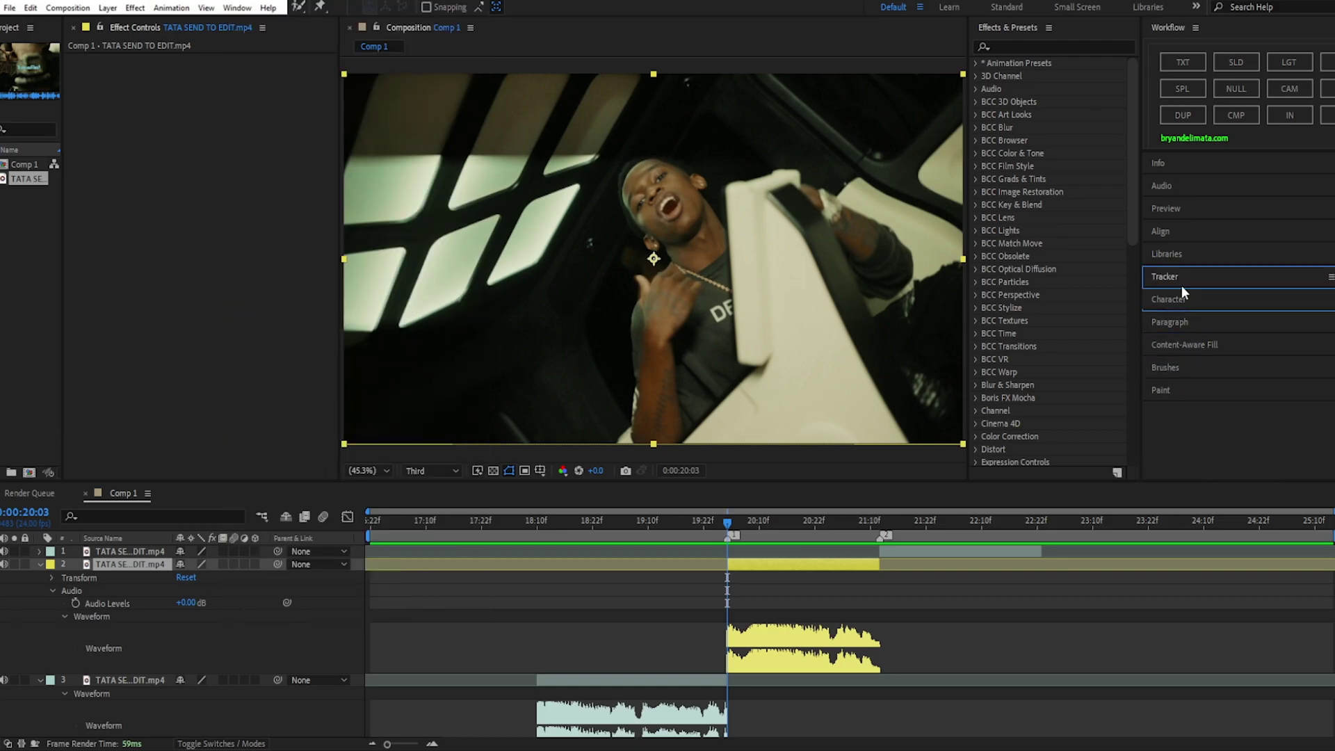
click(1175, 278)
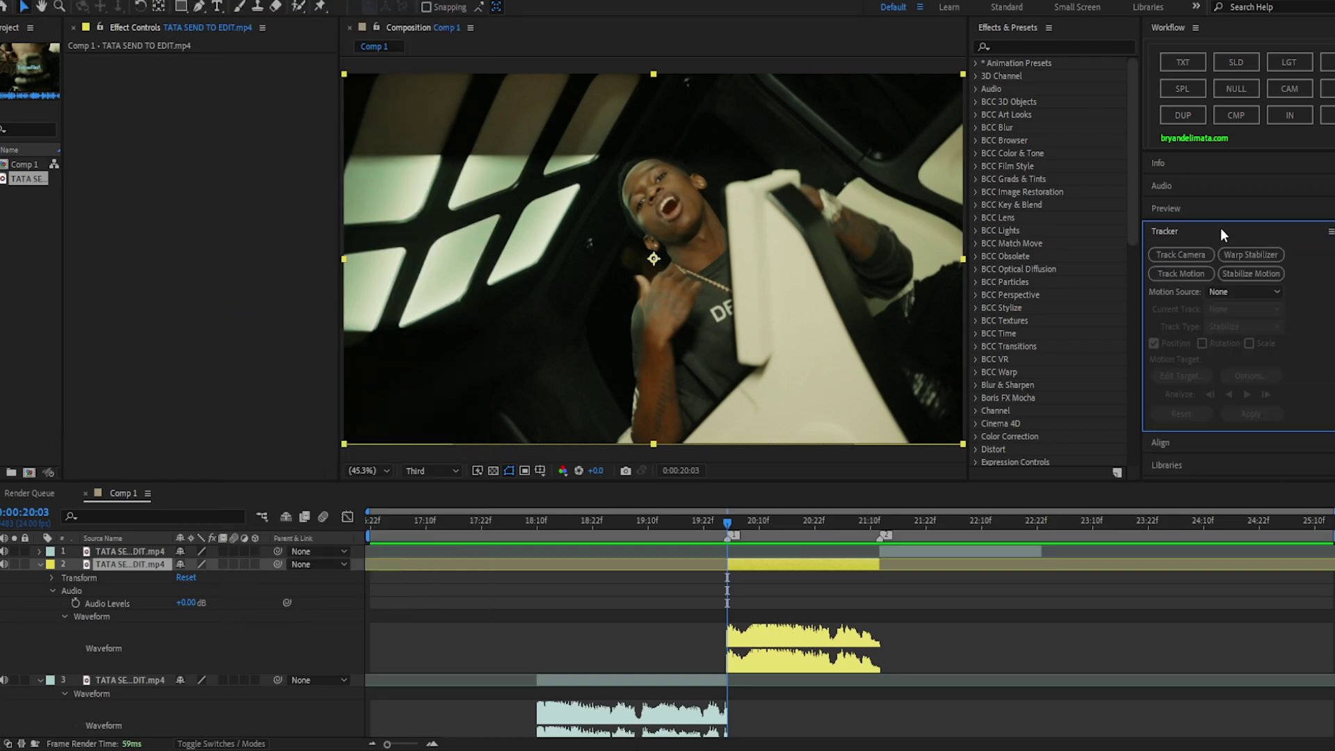
- Set the composition's preview resolution to Full and start Stabilize Motion on the yellow middle segment
click(764, 568)
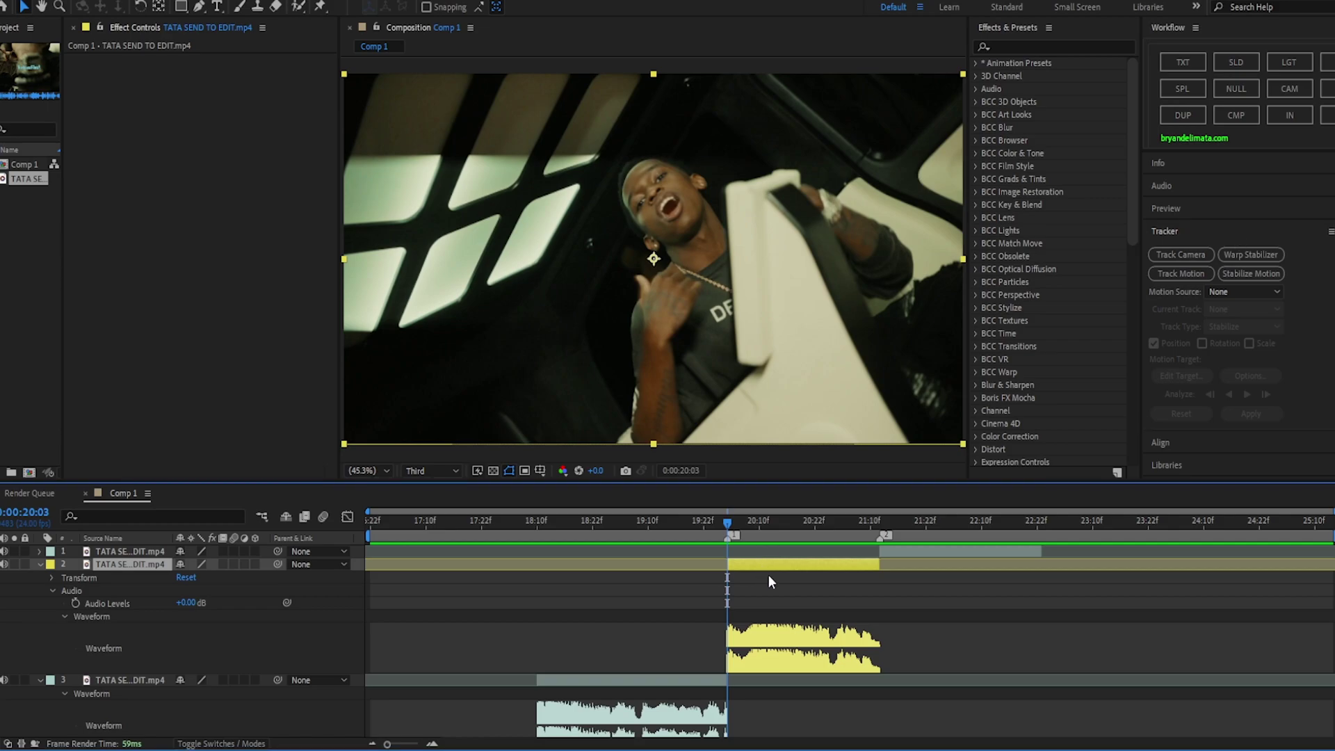
click(432, 470)
click(423, 509)
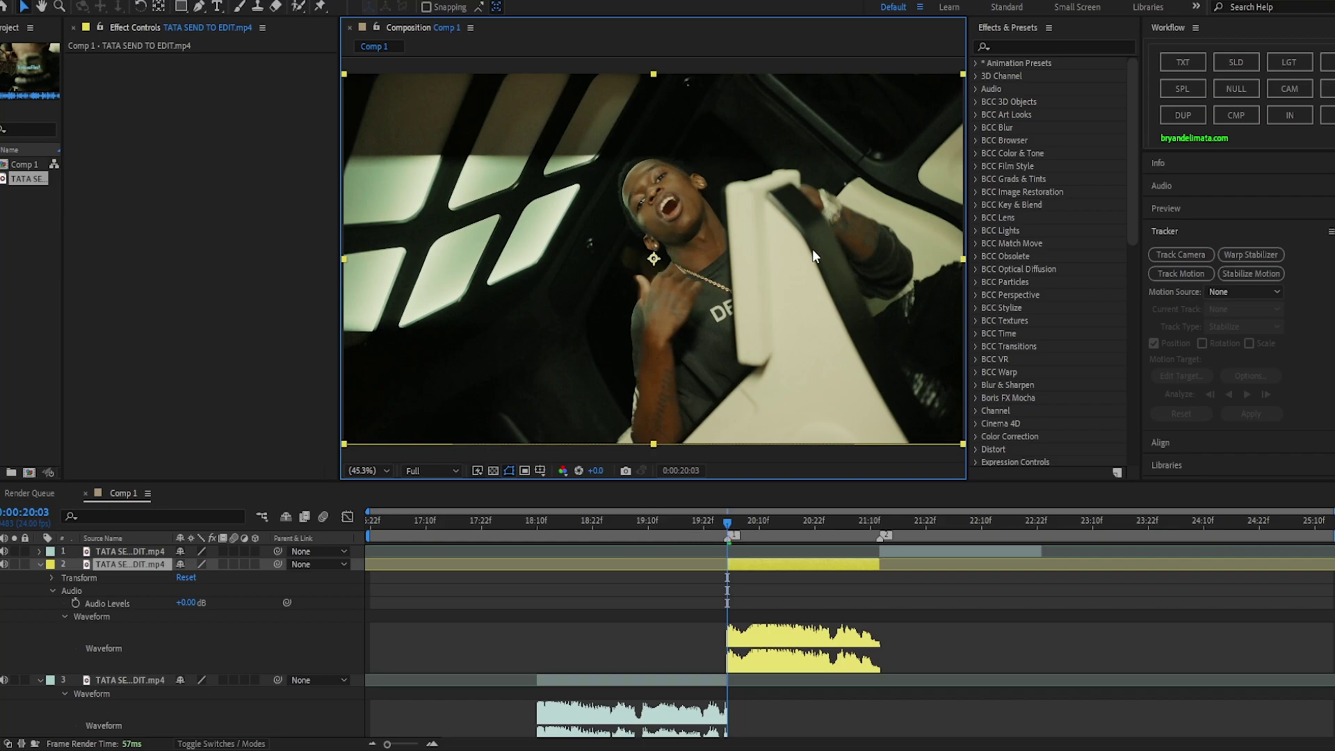
click(1254, 275)
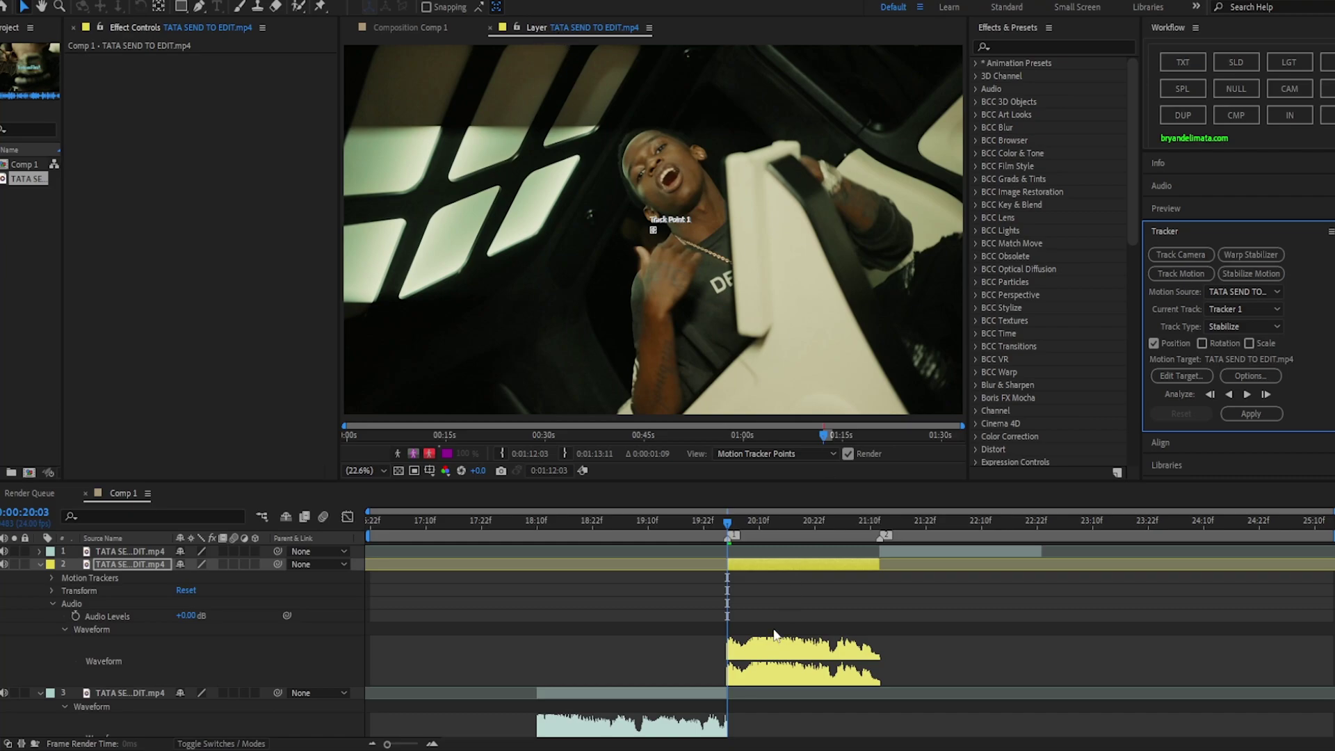
- Enlarge the outer search region and inner feature region of Track Point 1
scroll(677, 225, up, 5)
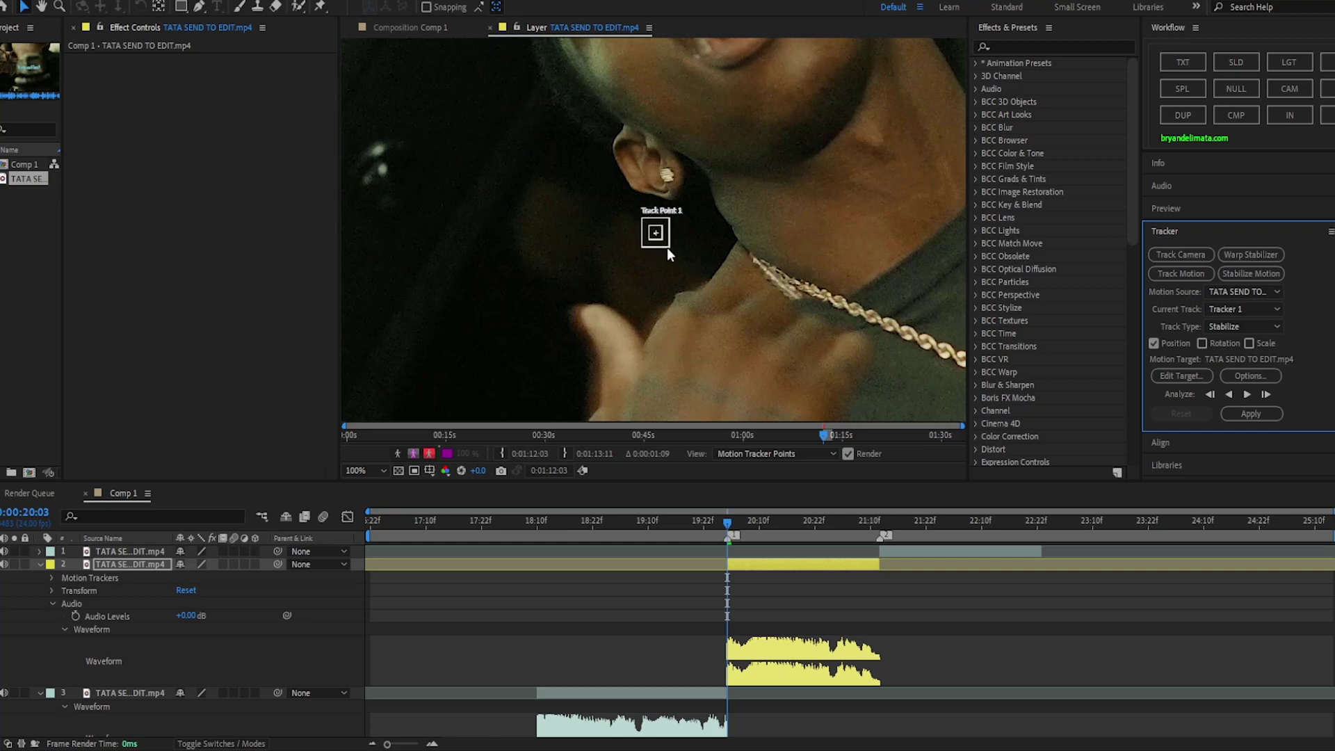
drag(669, 247, 709, 286)
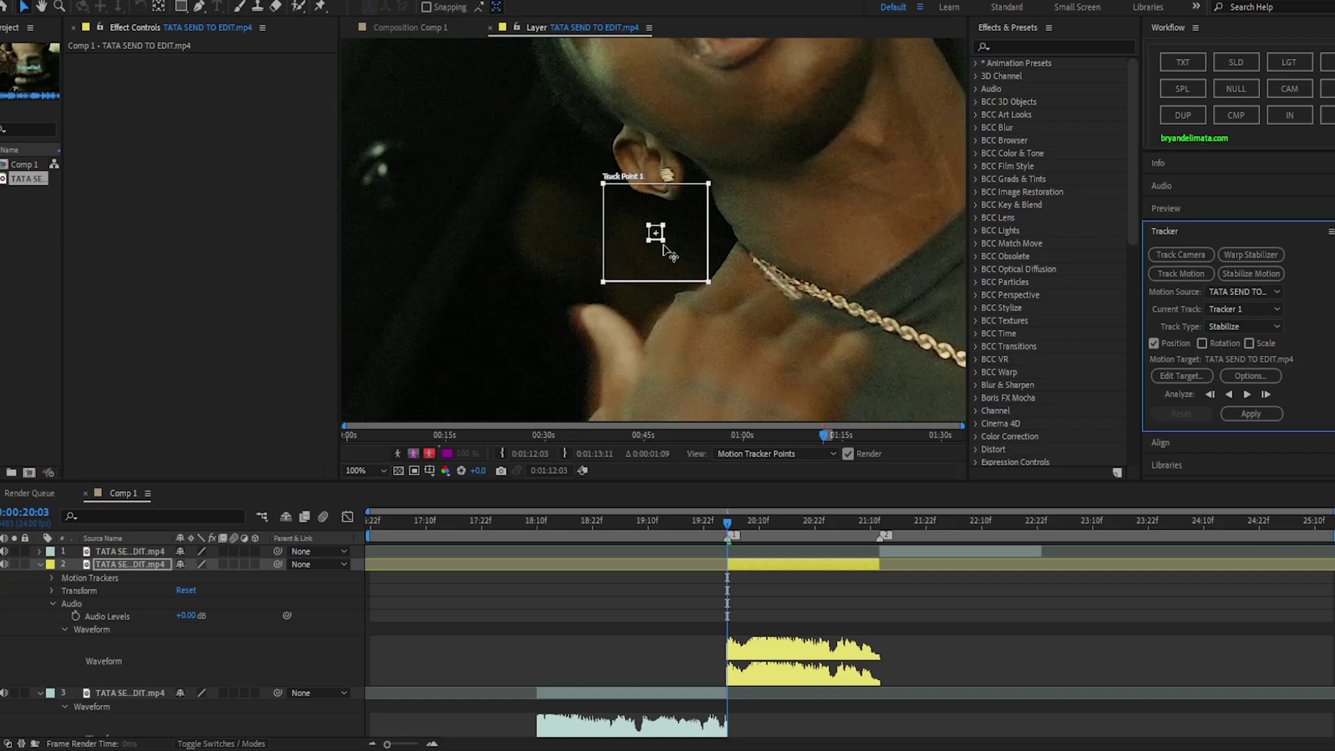
drag(663, 245, 681, 259)
- Move Track Point 1 from below the ear onto the performer's nose
scroll(762, 270, up, 1)
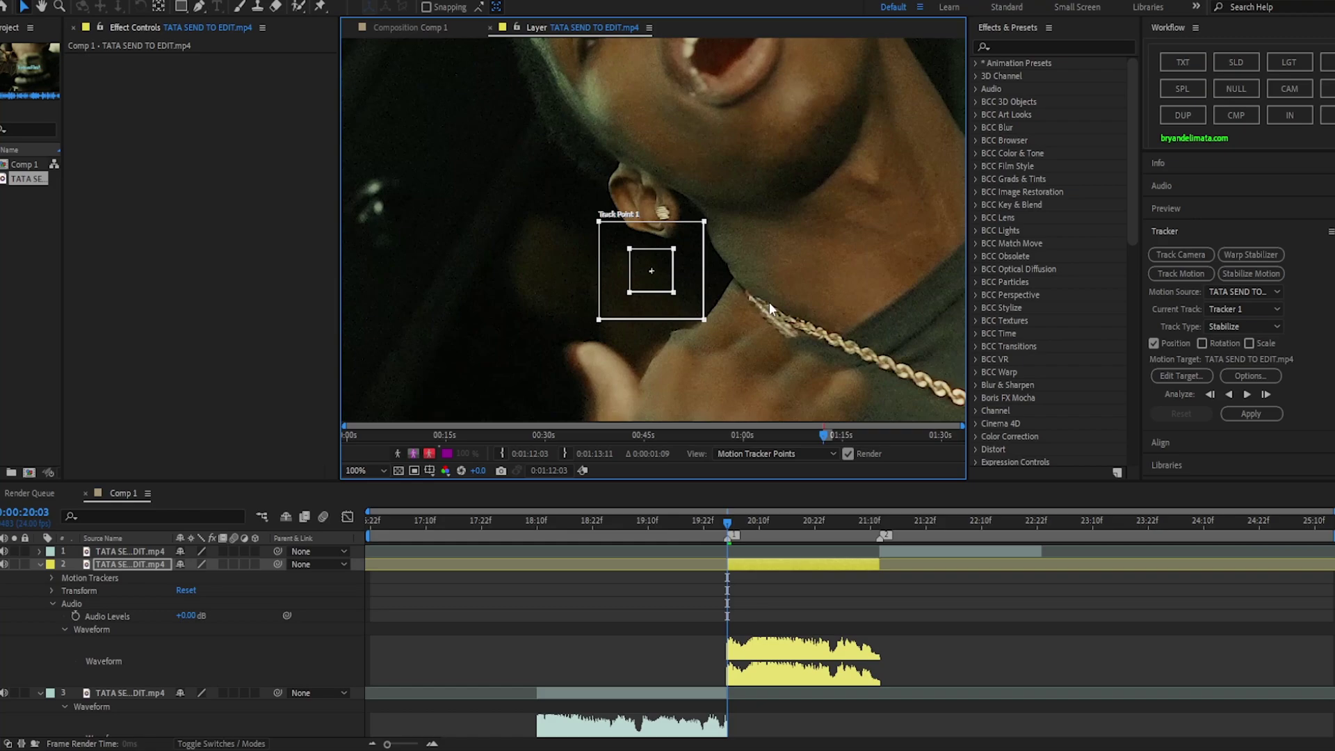
scroll(768, 308, up, 5)
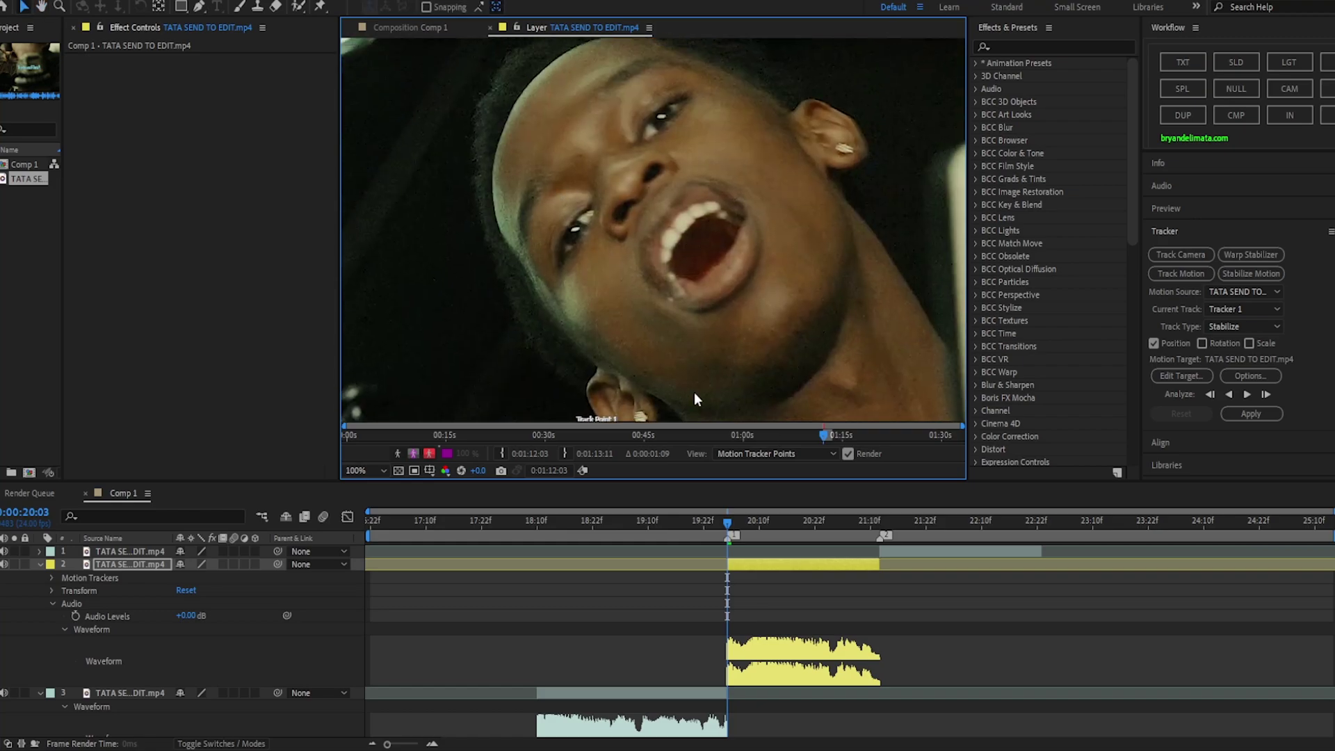
drag(715, 335, 720, 188)
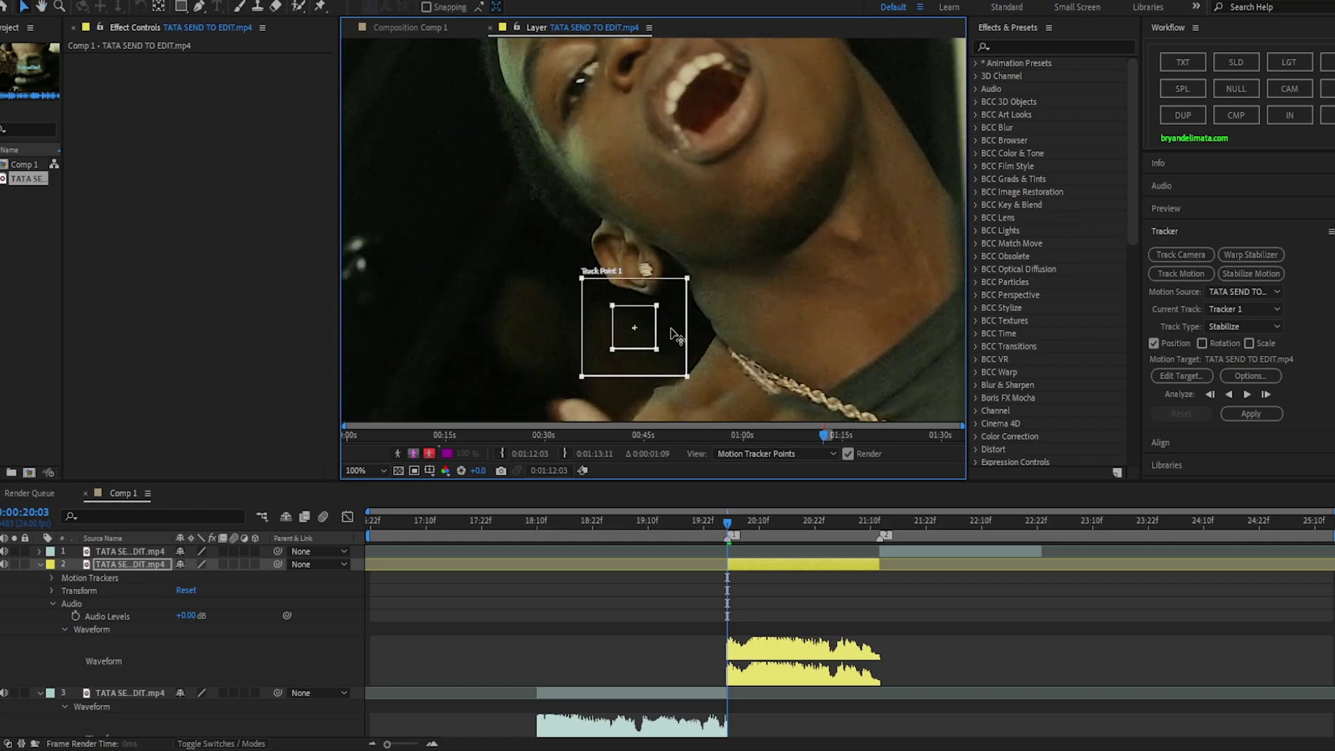
drag(671, 329, 730, 237)
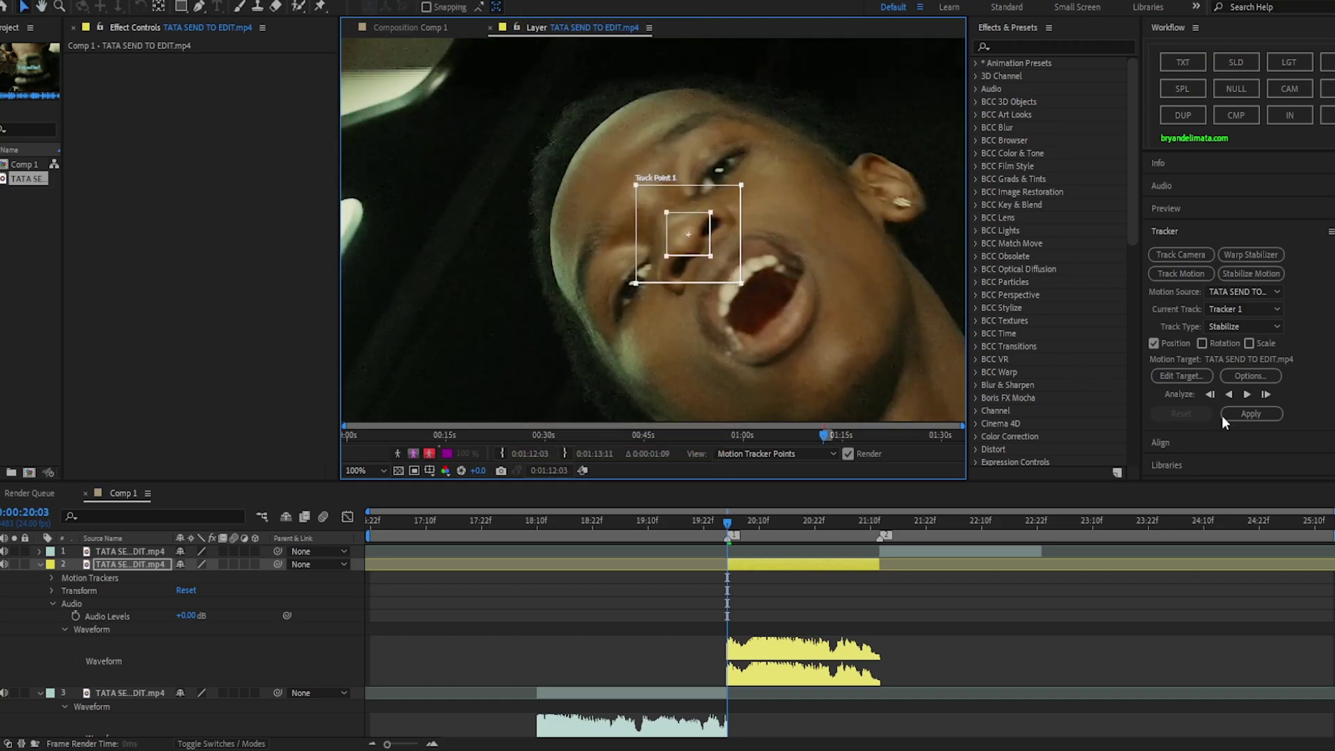
- Try analyzing the nose track forward from 0:00:20:03, then undo the analysis
click(1248, 395)
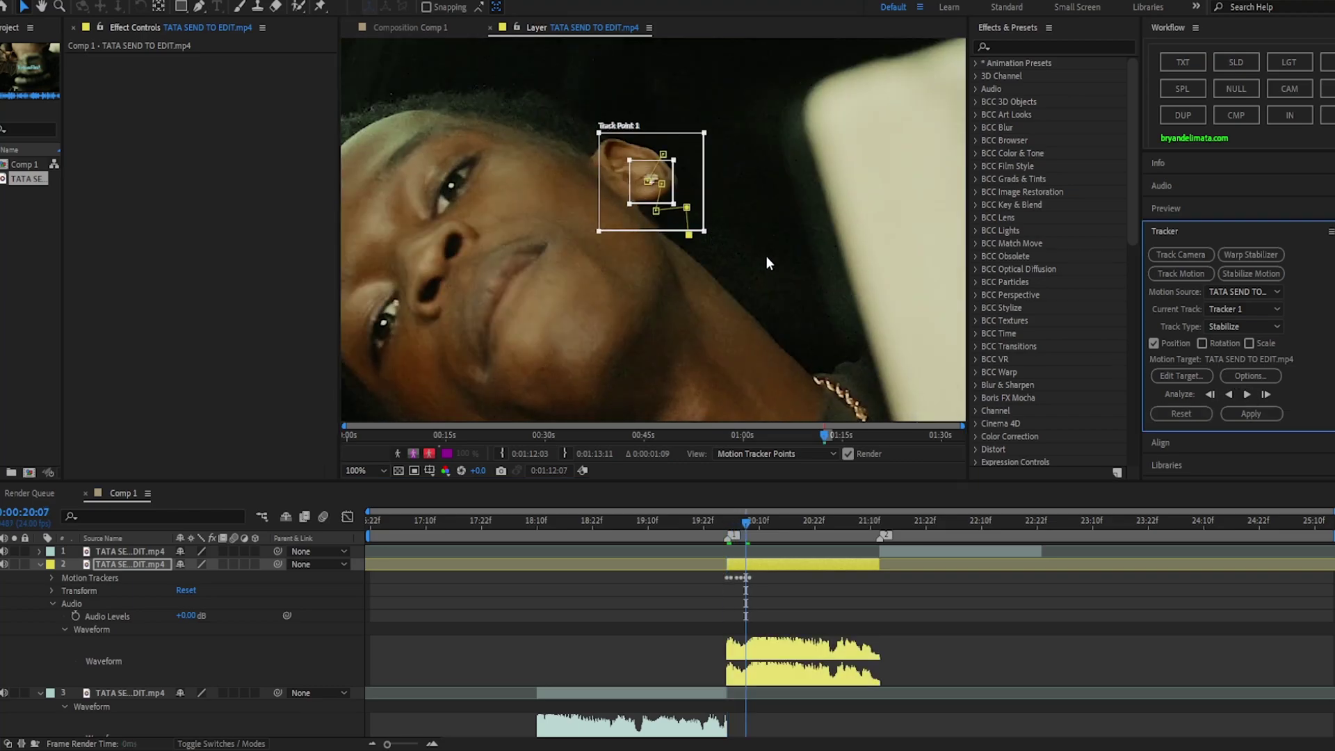
key(ctrl+z)
key(ctrl+z)
drag(780, 270, 731, 152)
drag(678, 375, 661, 76)
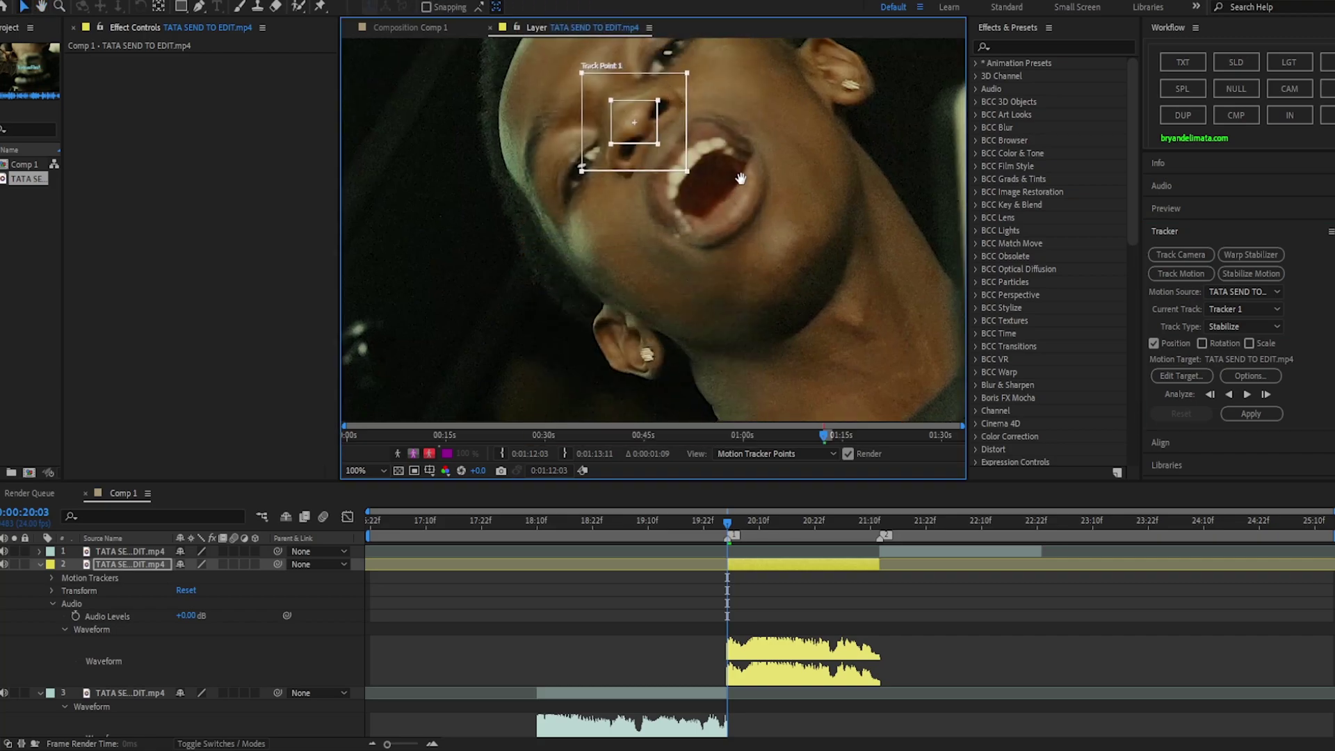
- Analyze the track frame by frame from 0:00:20:03 to 0:00:20:10, moving Track Point 1 back onto the performer's nose wherever it drifts
click(1266, 395)
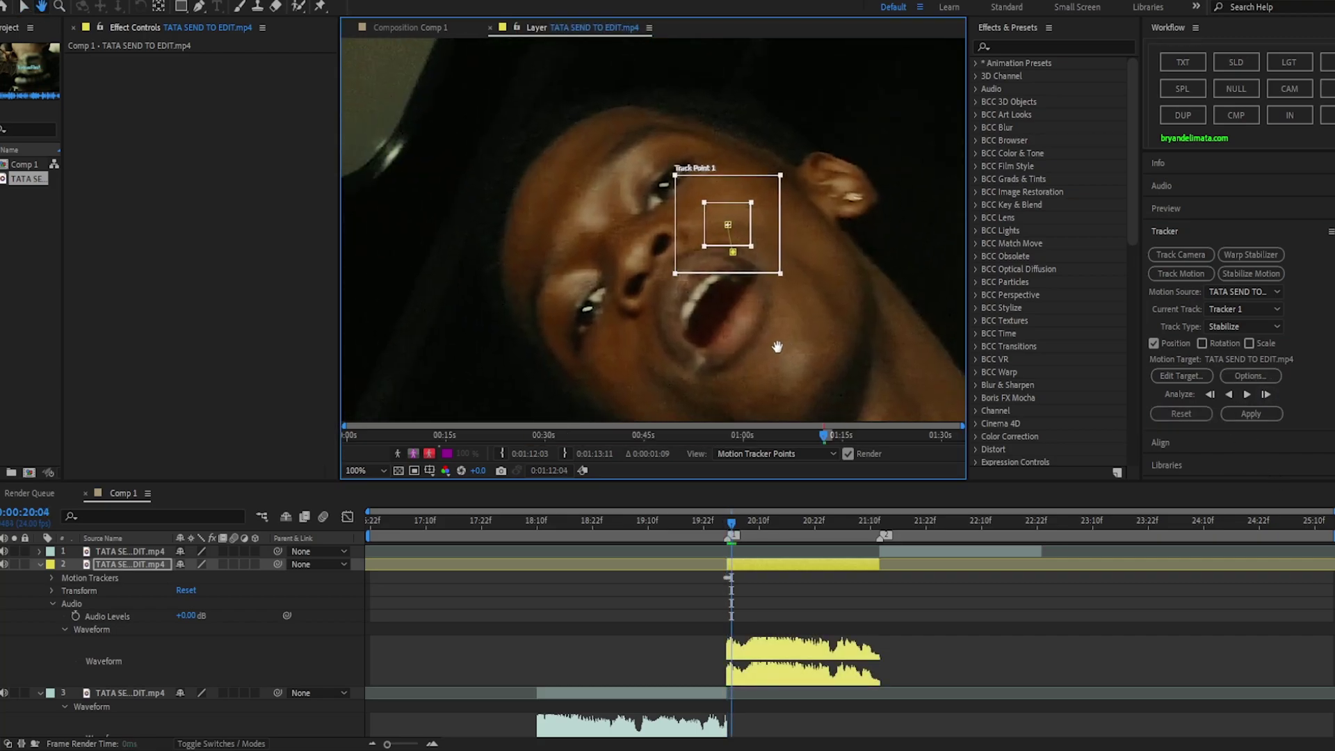
drag(763, 253, 613, 293)
click(1267, 398)
click(1266, 394)
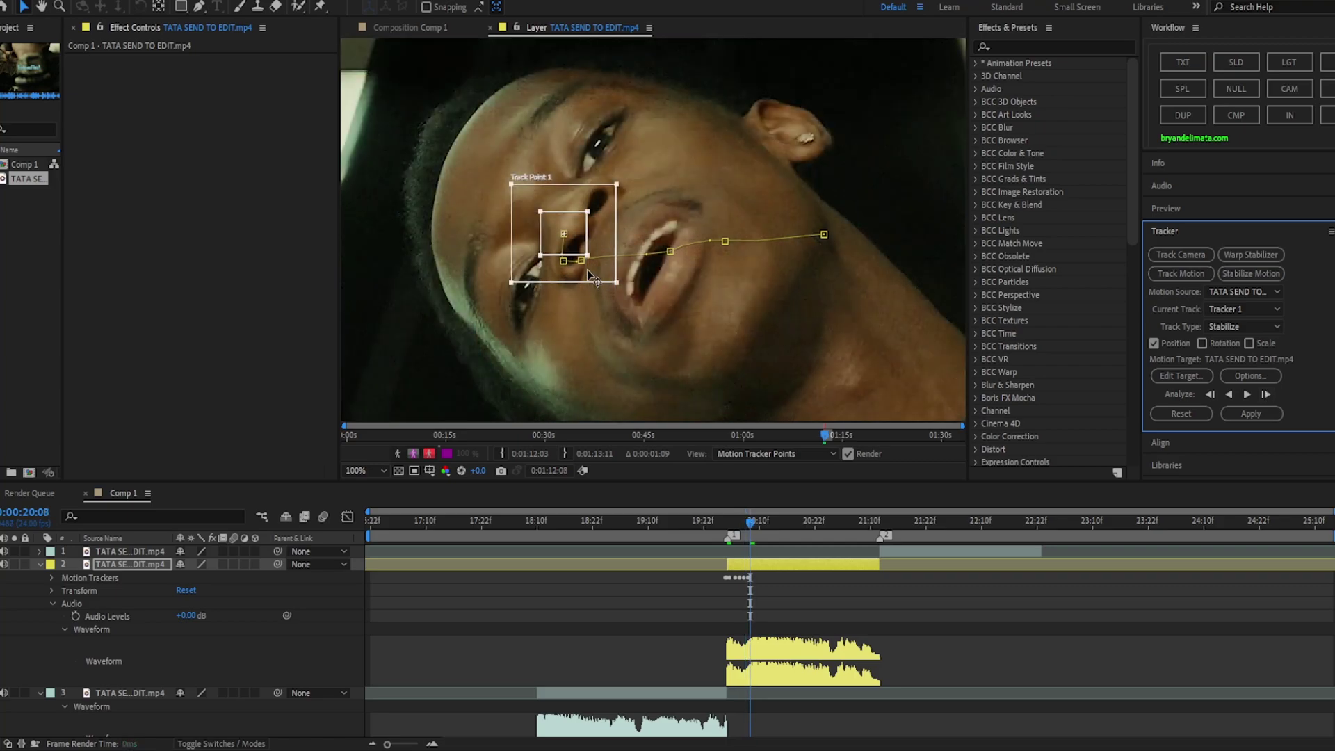
drag(587, 269, 614, 274)
click(1266, 394)
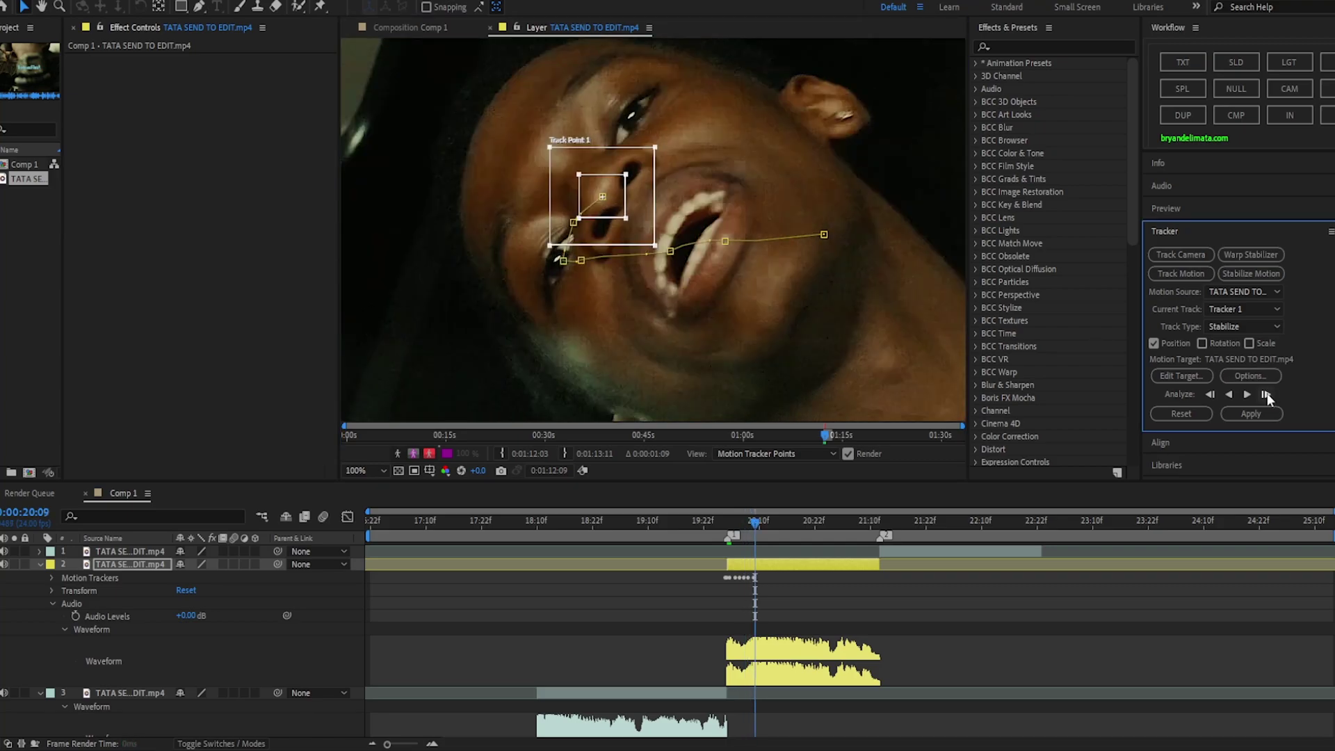
click(1267, 393)
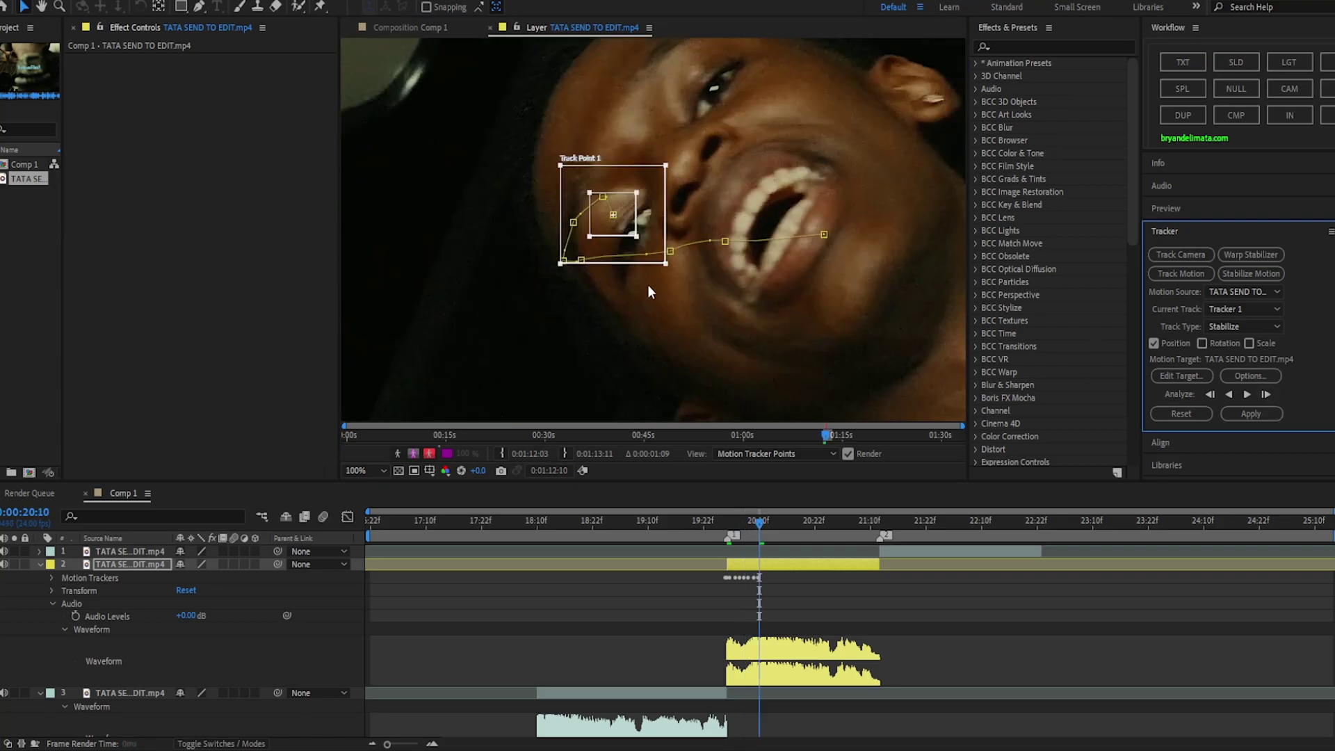
- Correct Track Point 1 onto the nose at 0:00:20:10 and continue the frame-by-frame nose tracking through 0:00:20:15
drag(658, 236, 652, 331)
click(1266, 395)
click(1266, 394)
drag(702, 282, 829, 278)
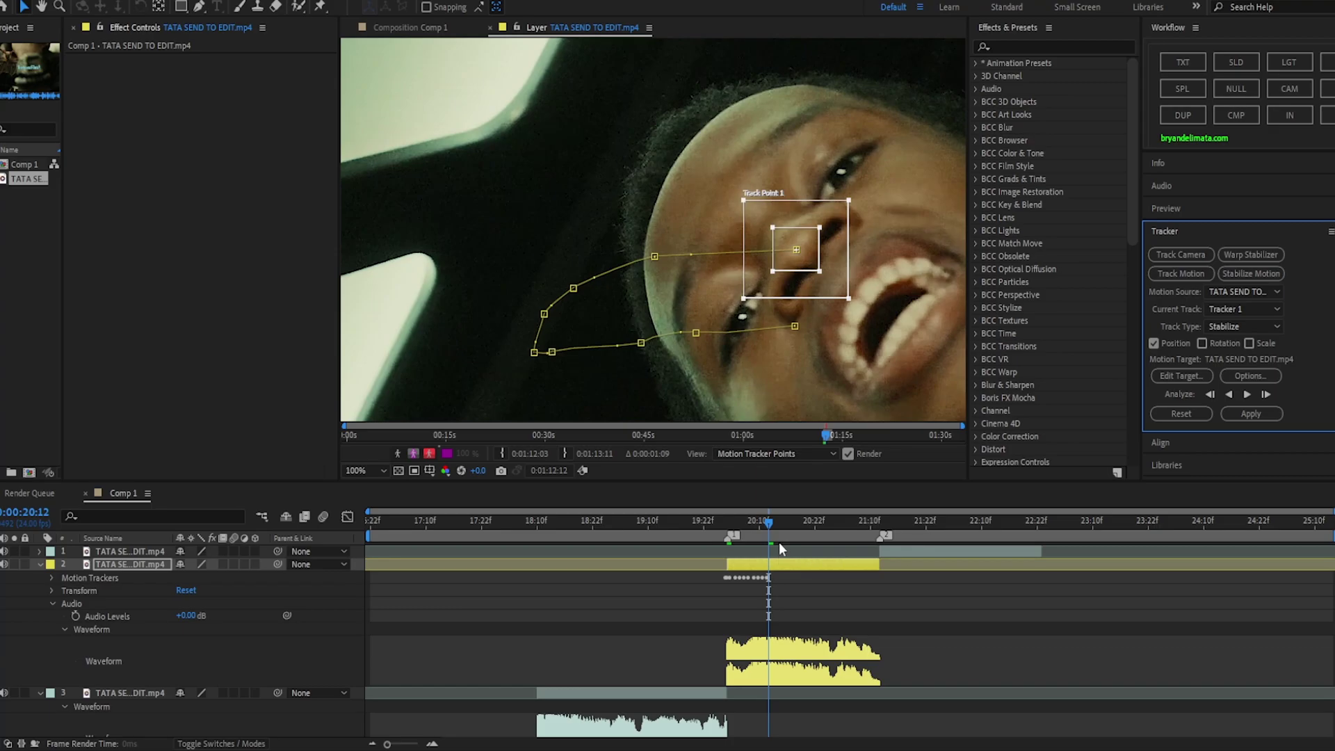
drag(822, 370, 672, 379)
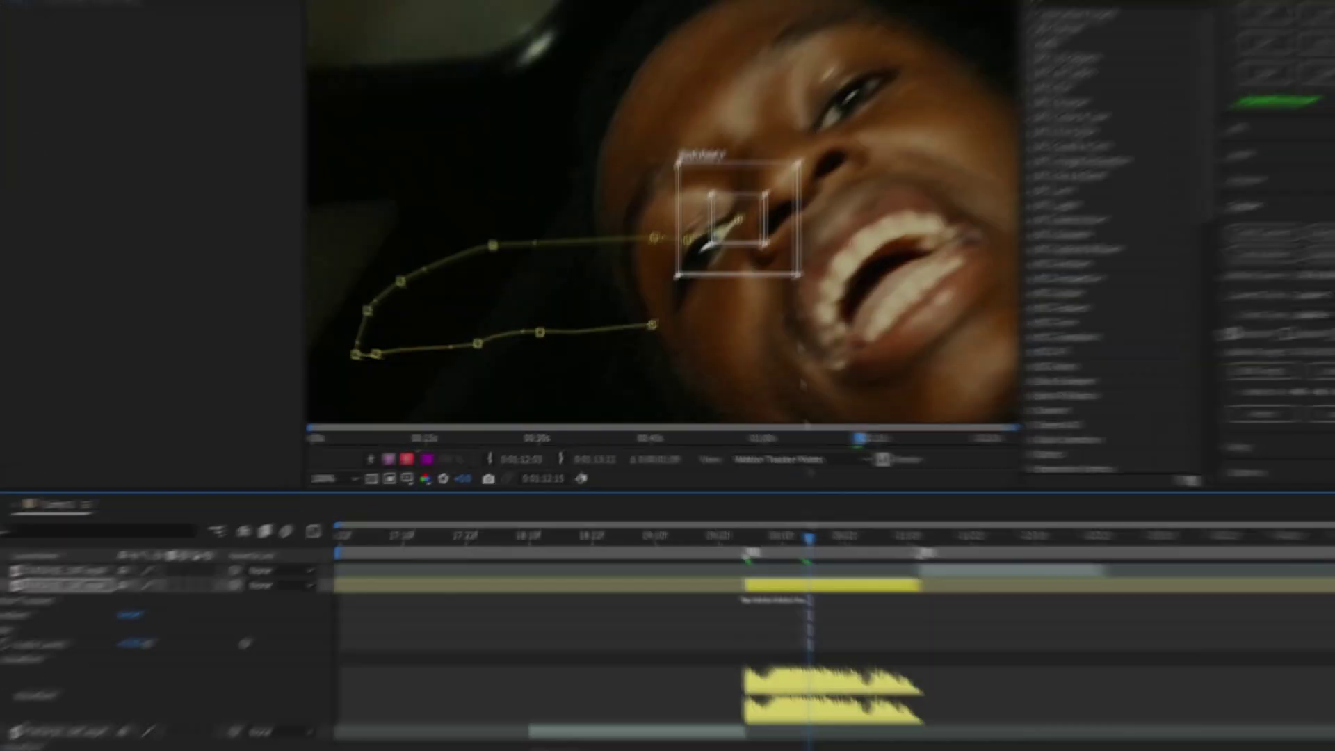
drag(752, 271, 856, 205)
click(787, 526)
click(791, 526)
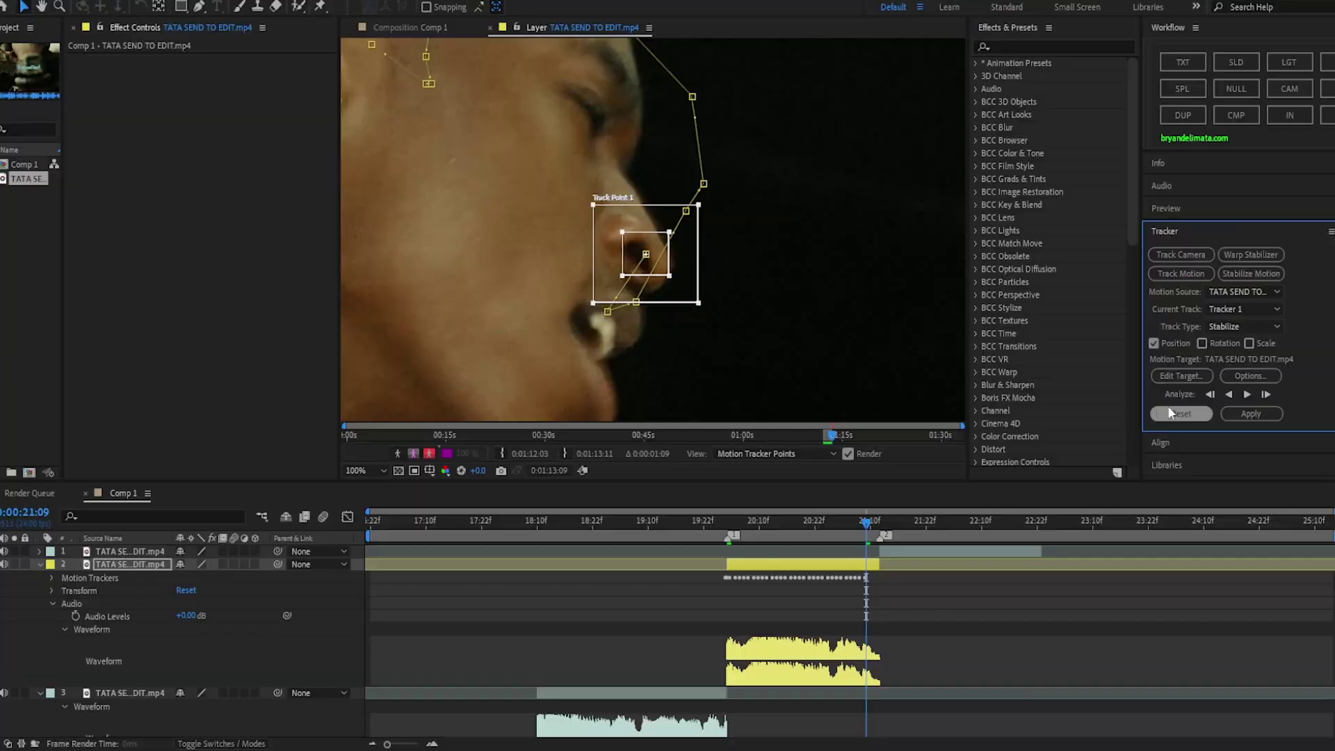
- Finish the nose track from 0:00:21:09 to the segment's end at 0:00:21:12, recentring Track Point 1 on the nose after each analyzed frame
click(1265, 394)
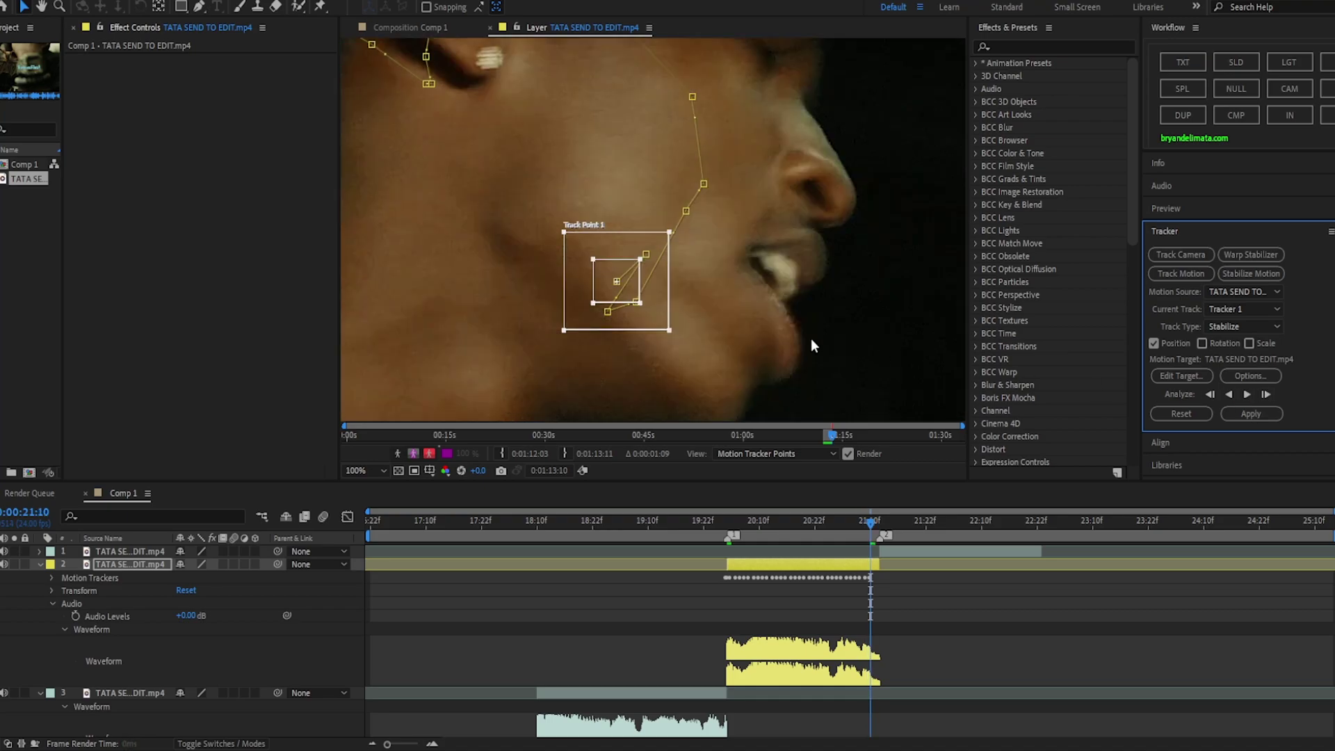
drag(649, 311, 849, 213)
scroll(716, 303, down, 1)
drag(716, 303, 699, 331)
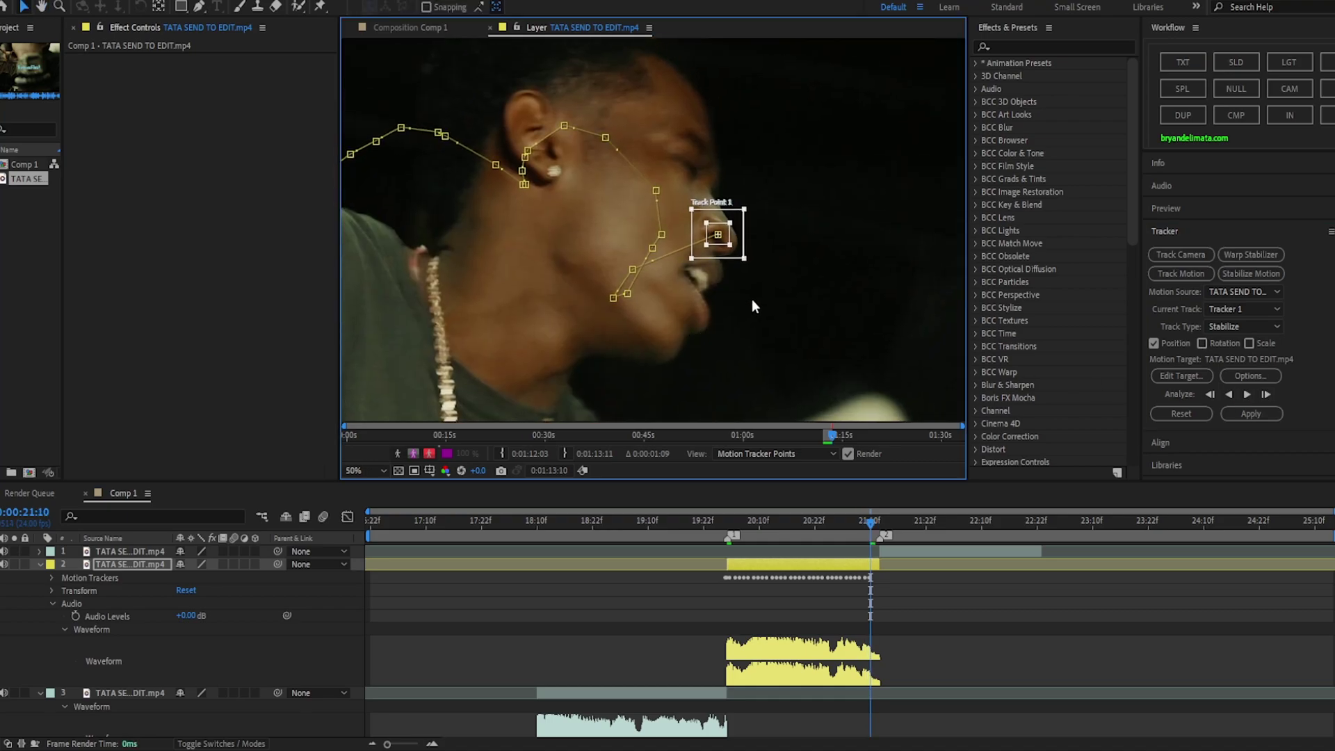
click(1263, 395)
drag(790, 259, 735, 279)
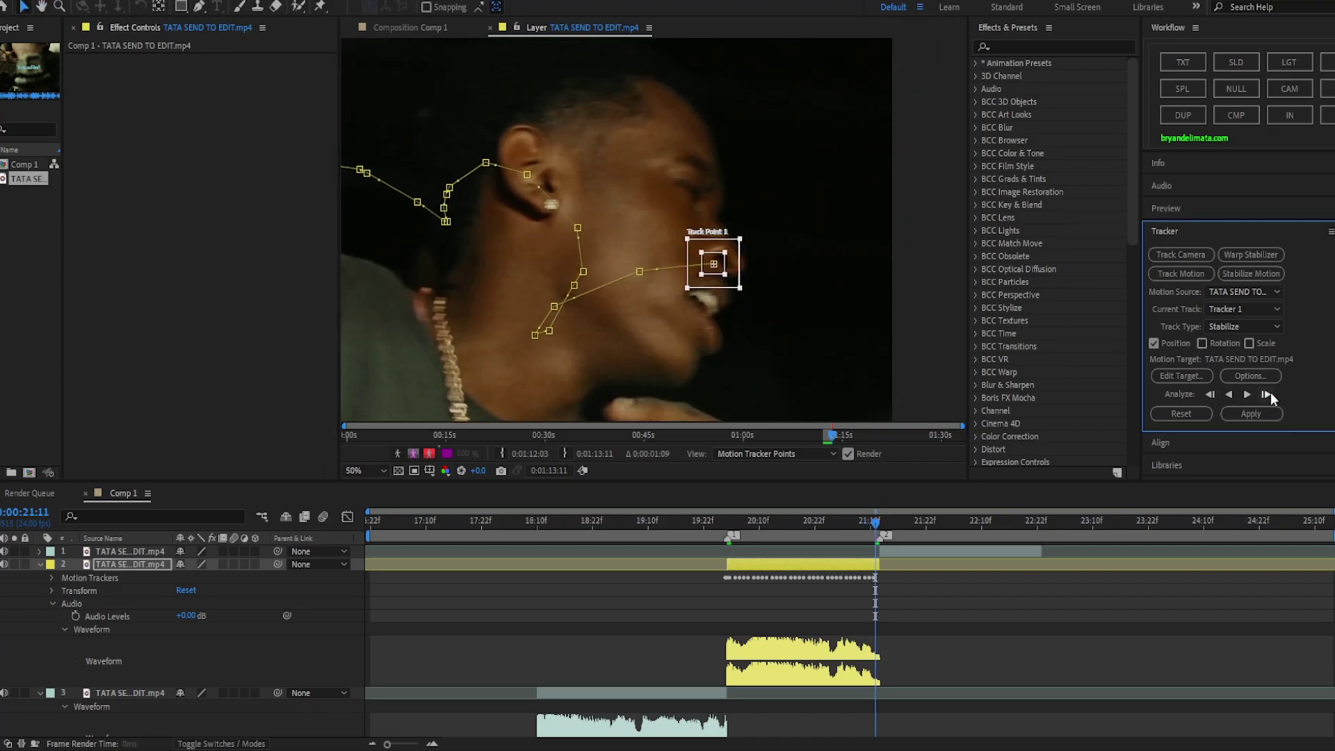
click(1267, 394)
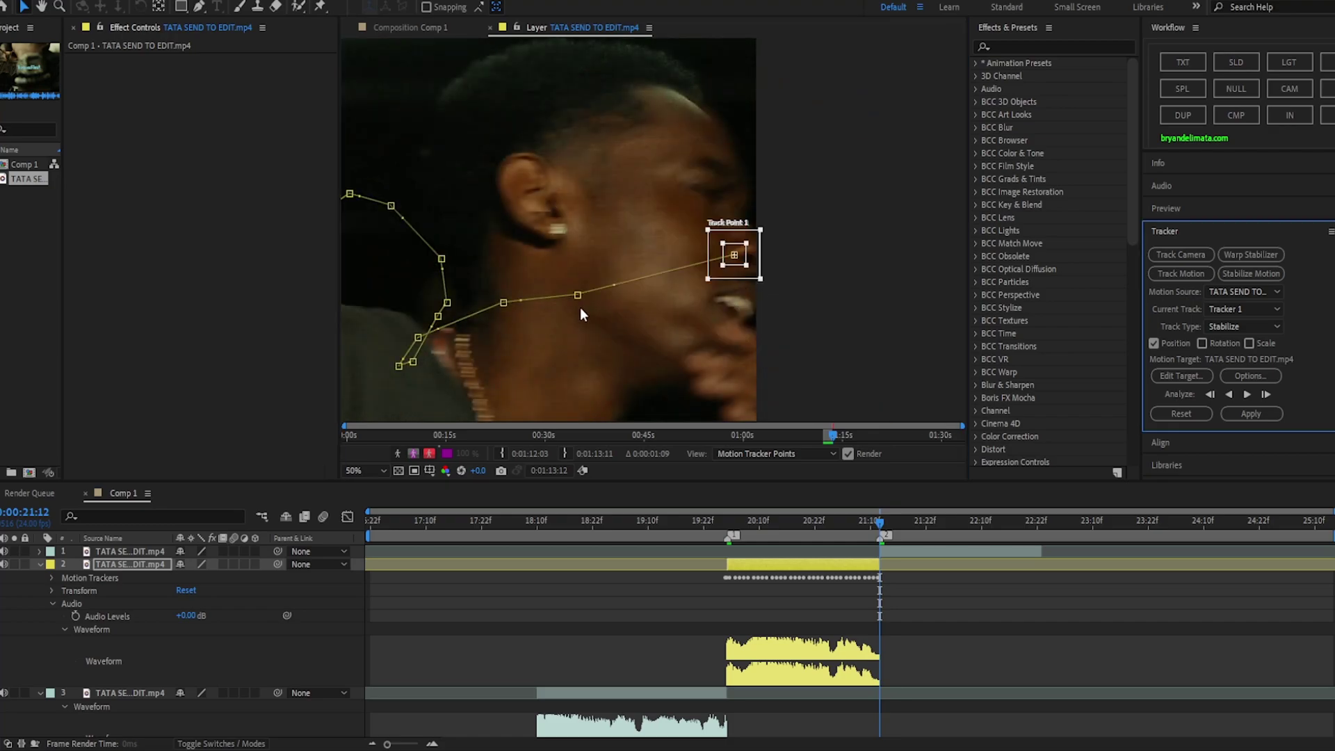
- Apply the stabilization to the yellow segment in the X and Y dimensions
scroll(580, 308, down, 4)
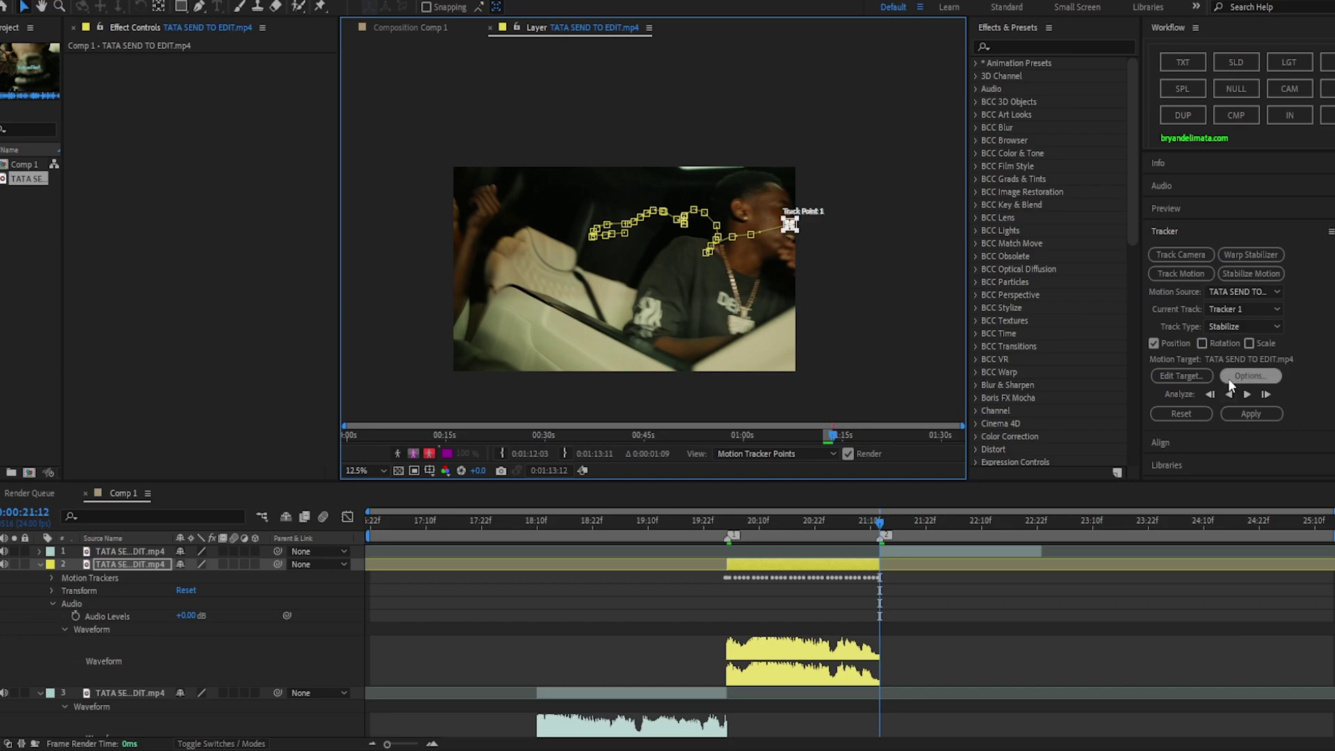
click(1252, 414)
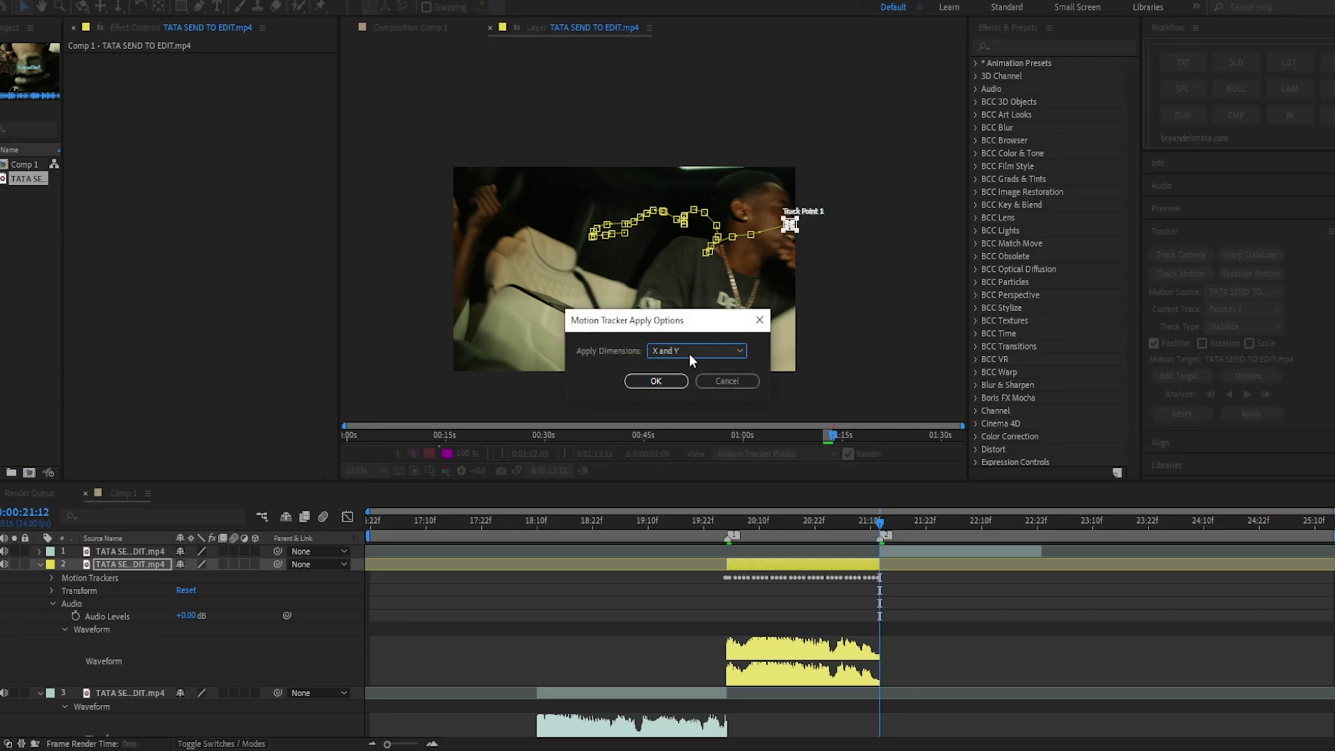
click(669, 381)
- Play the stabilized segment from 0:00:19:18 and examine the exposed frame edges around 0:00:20:15
drag(733, 523, 685, 527)
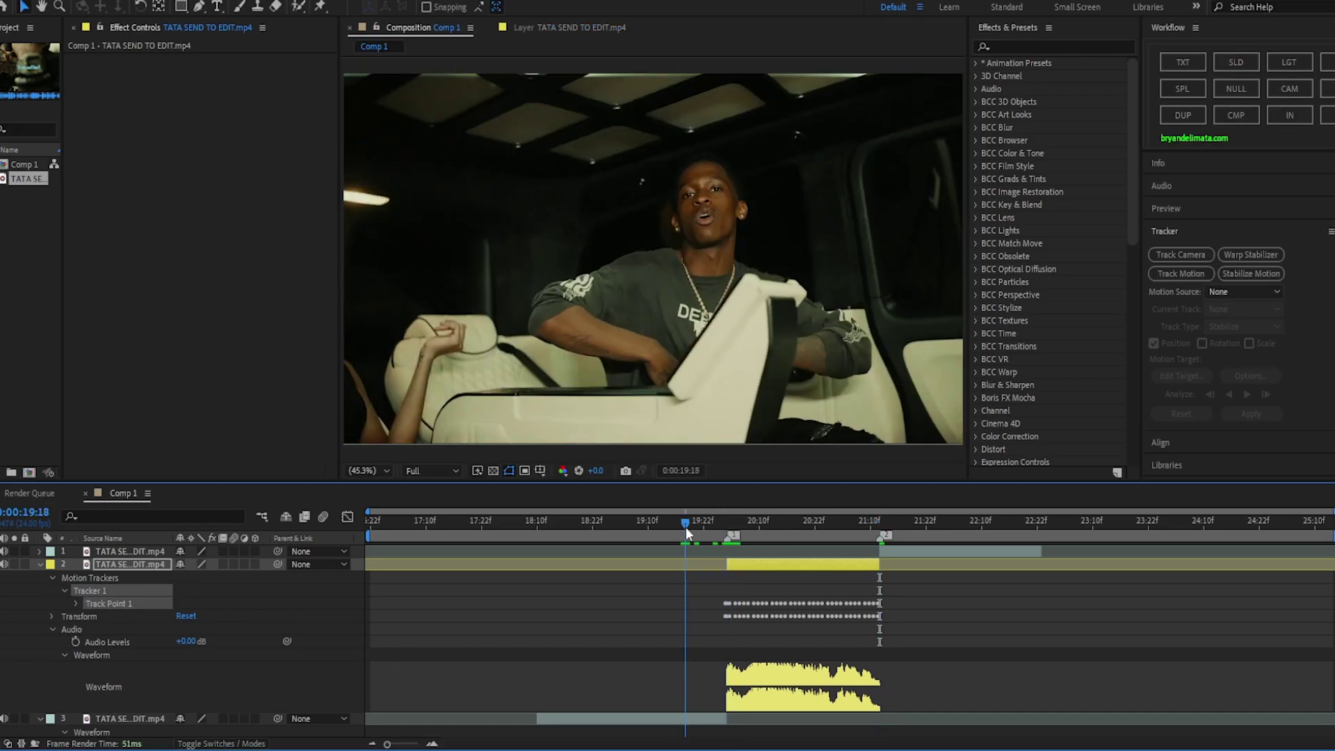
key(space)
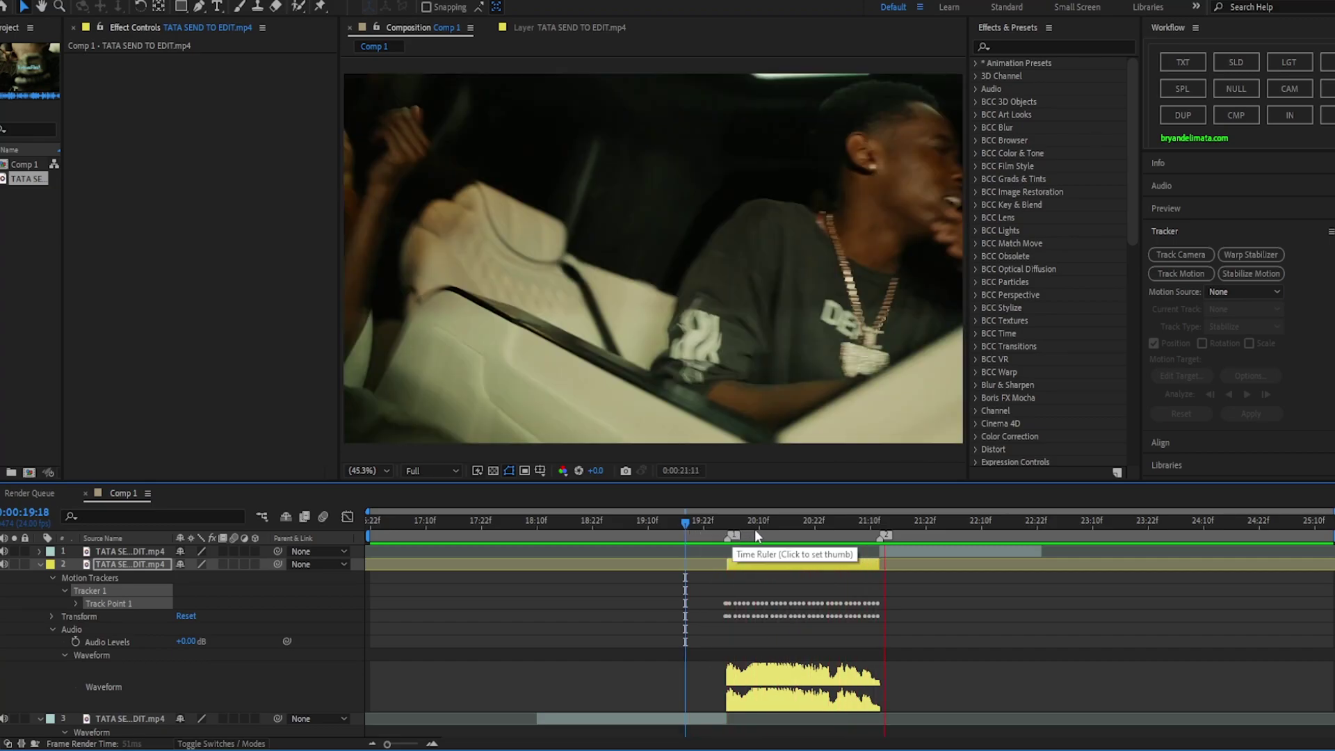
click(783, 525)
scroll(767, 358, down, 2)
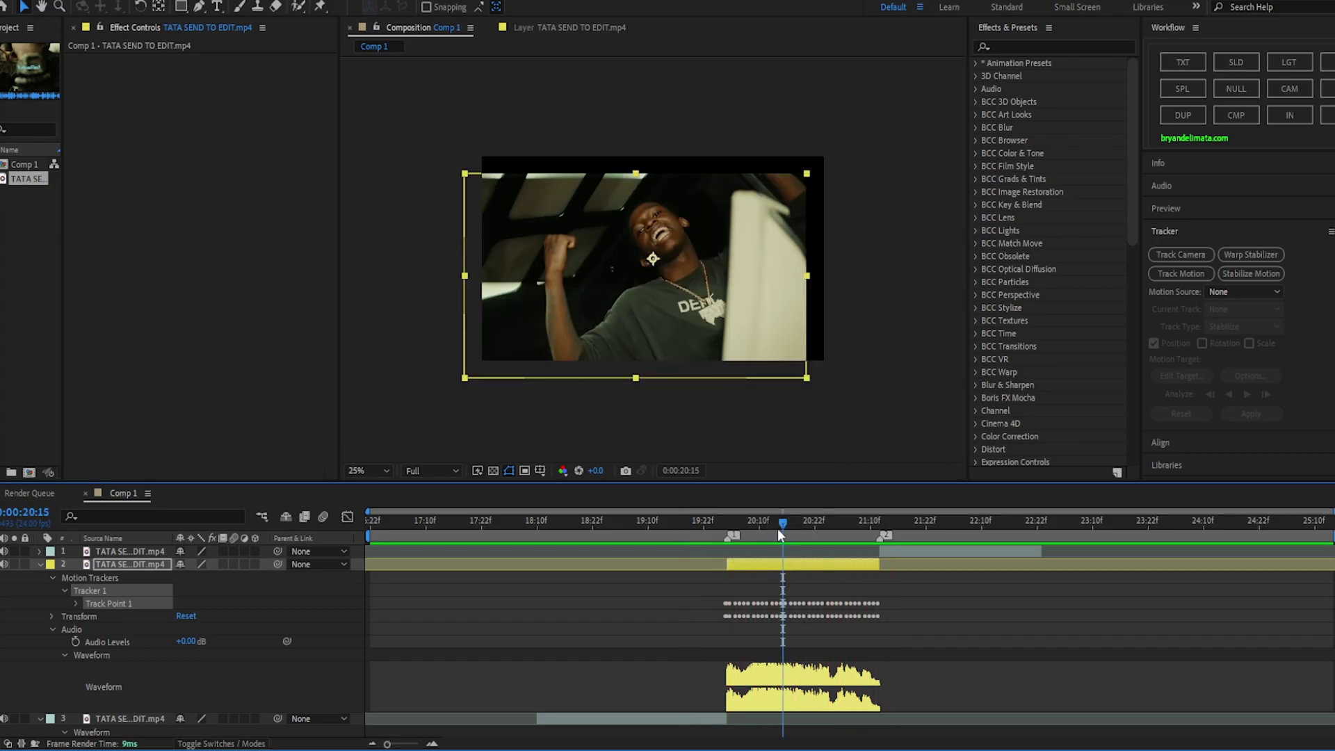
mouse_move(778, 528)
mouse_down()
mouse_move(874, 531)
mouse_move(758, 533)
mouse_move(787, 536)
mouse_up()
- Add Scale and Position keyframes to the yellow segment at its start, 0:00:20:03
click(432, 744)
click(432, 744)
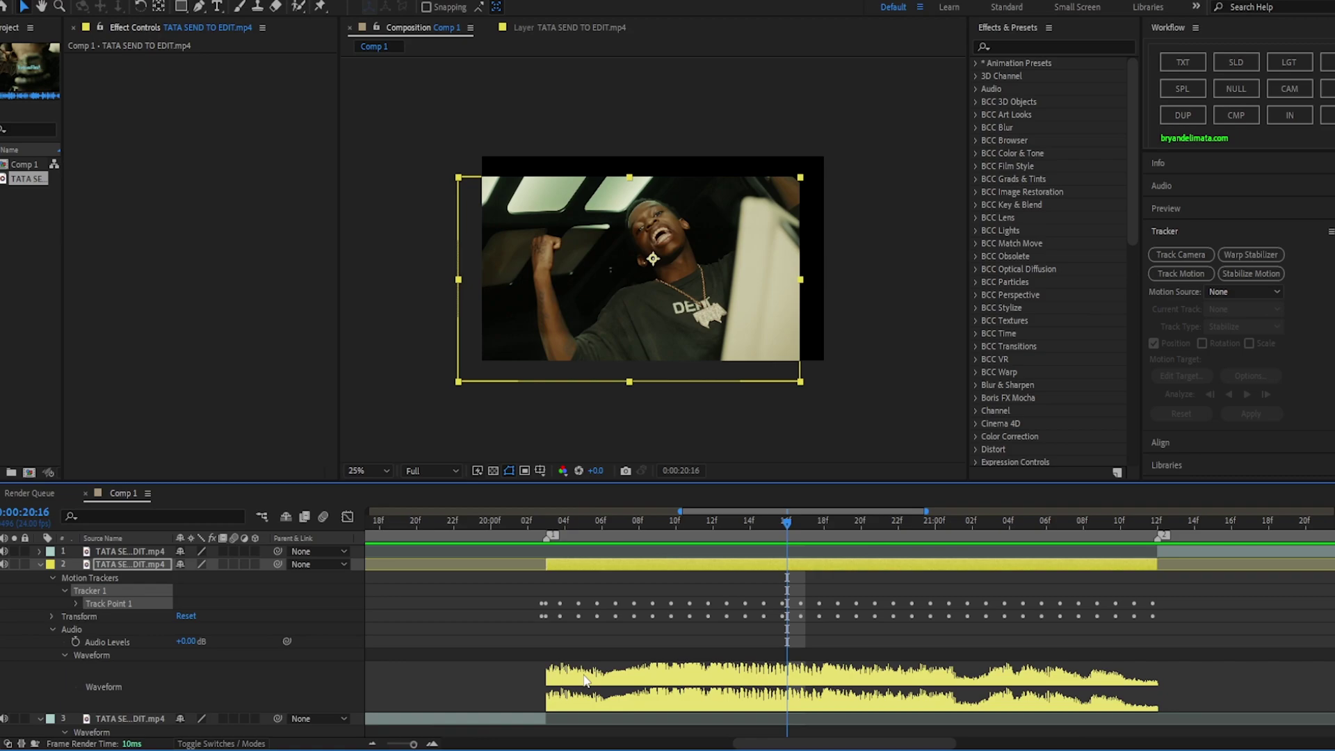
scroll(616, 587, down, 2)
click(550, 531)
scroll(570, 565, up, 2)
click(570, 565)
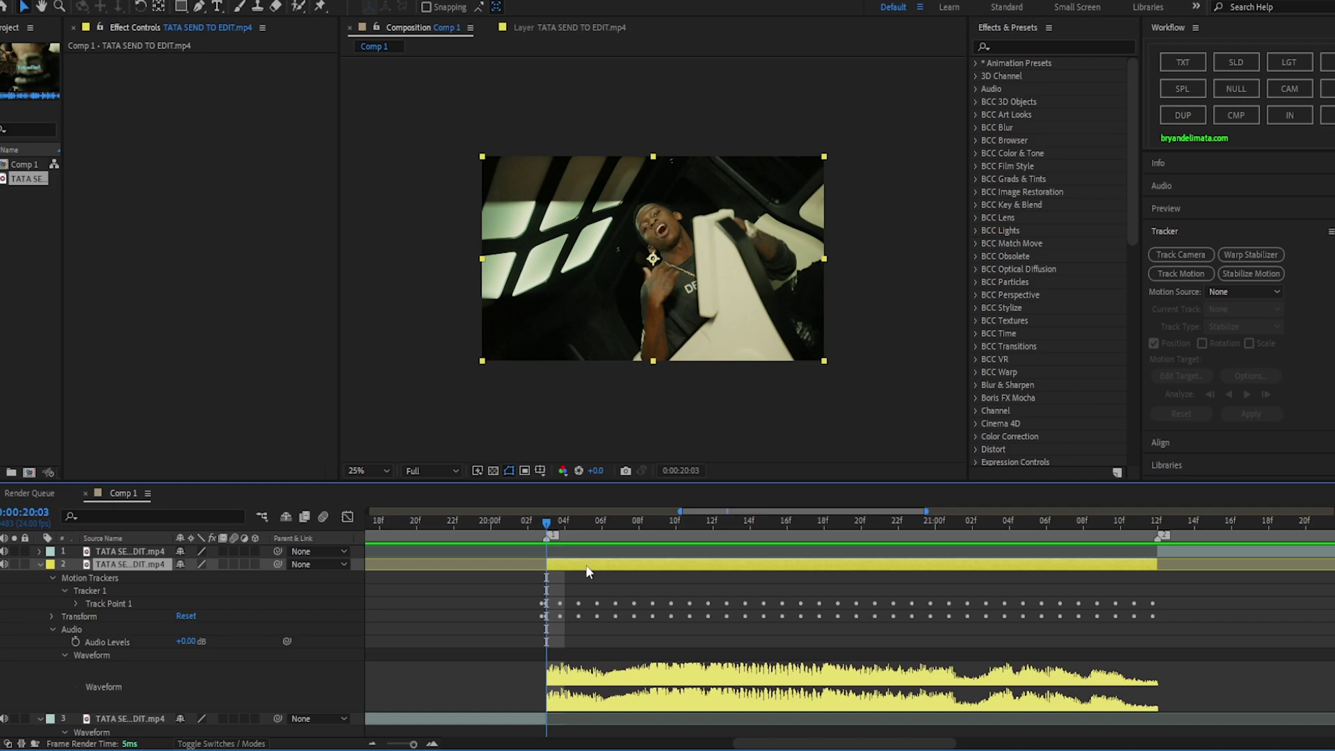
key(s)
click(75, 579)
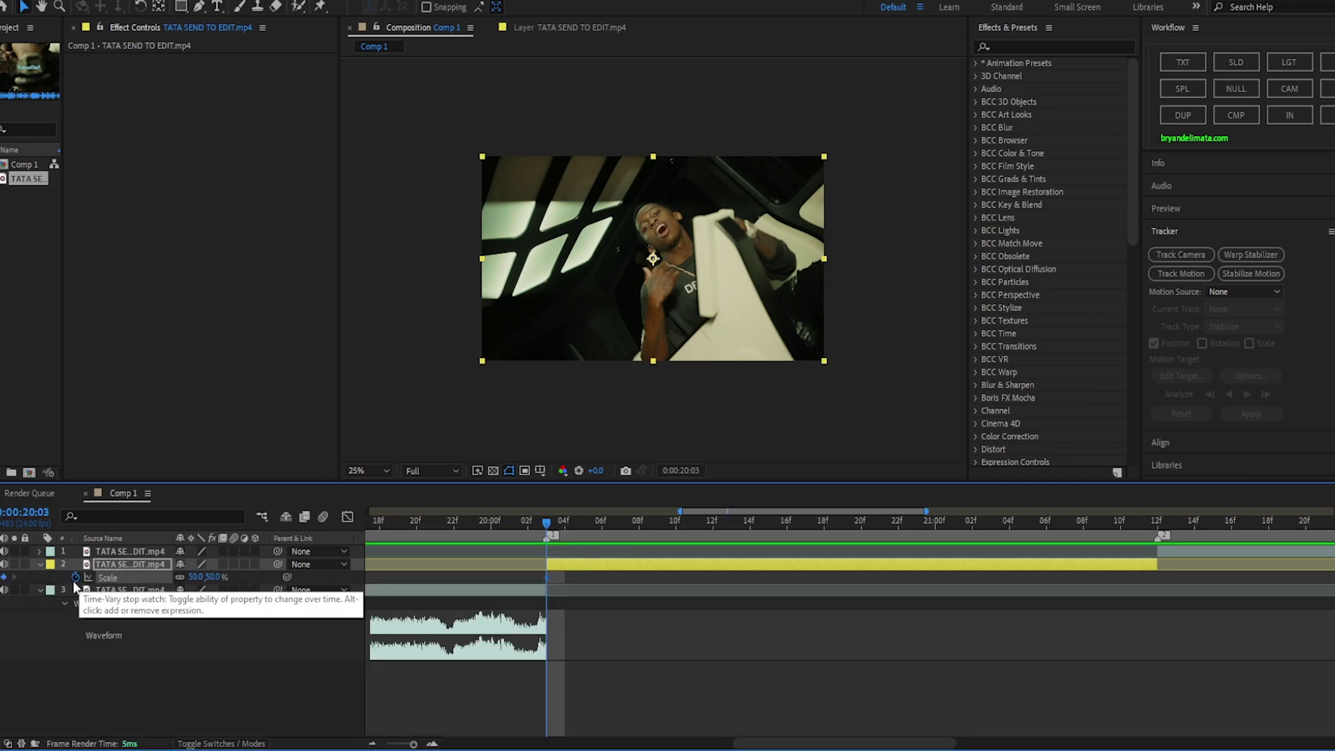
key(p)
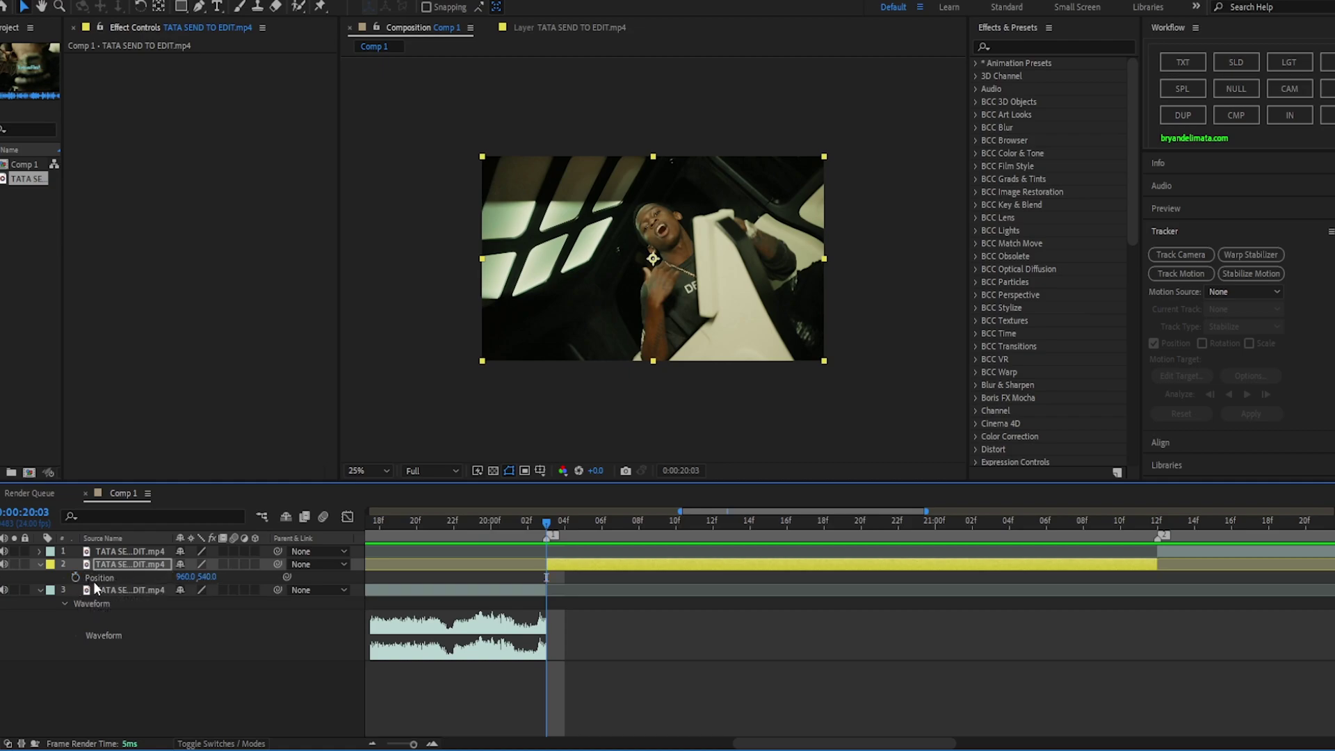
click(75, 578)
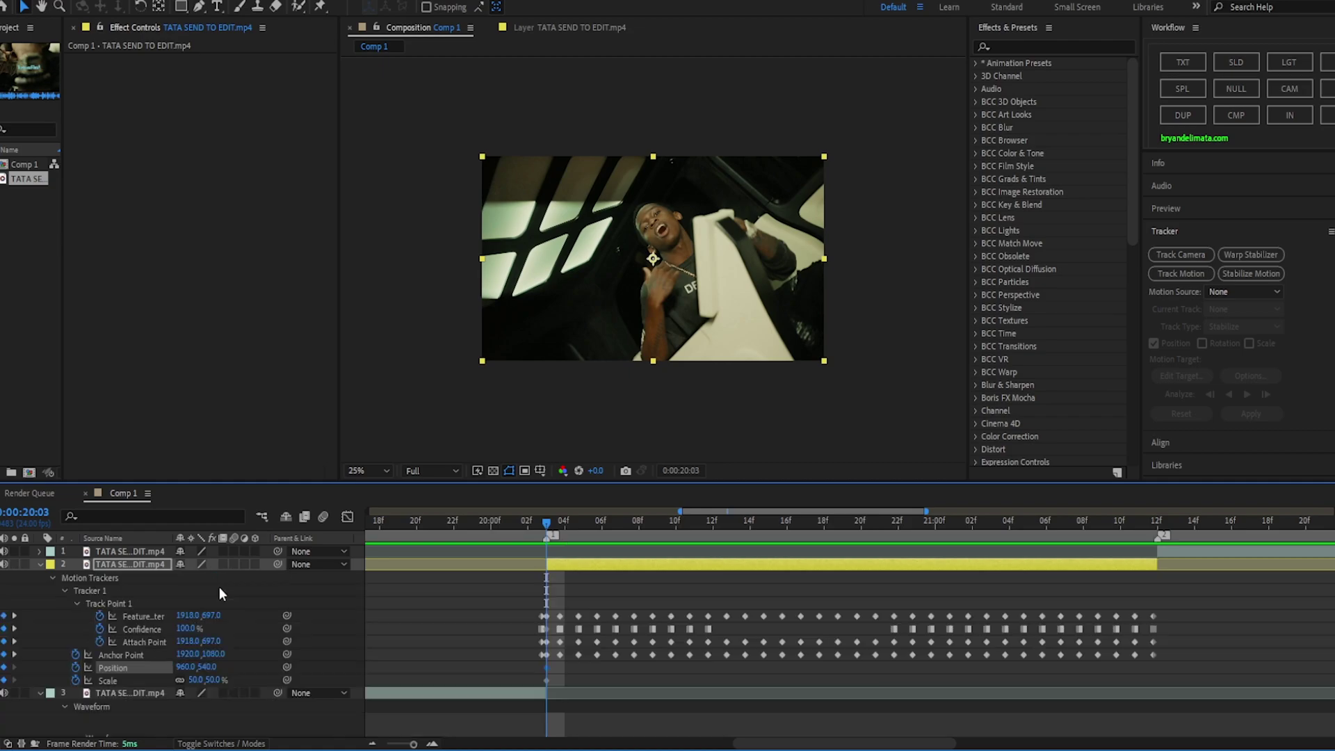
- At 0:00:20:08, scale the yellow segment to 111% and place it at about 772, 832 to frame the performer's face
key(u)
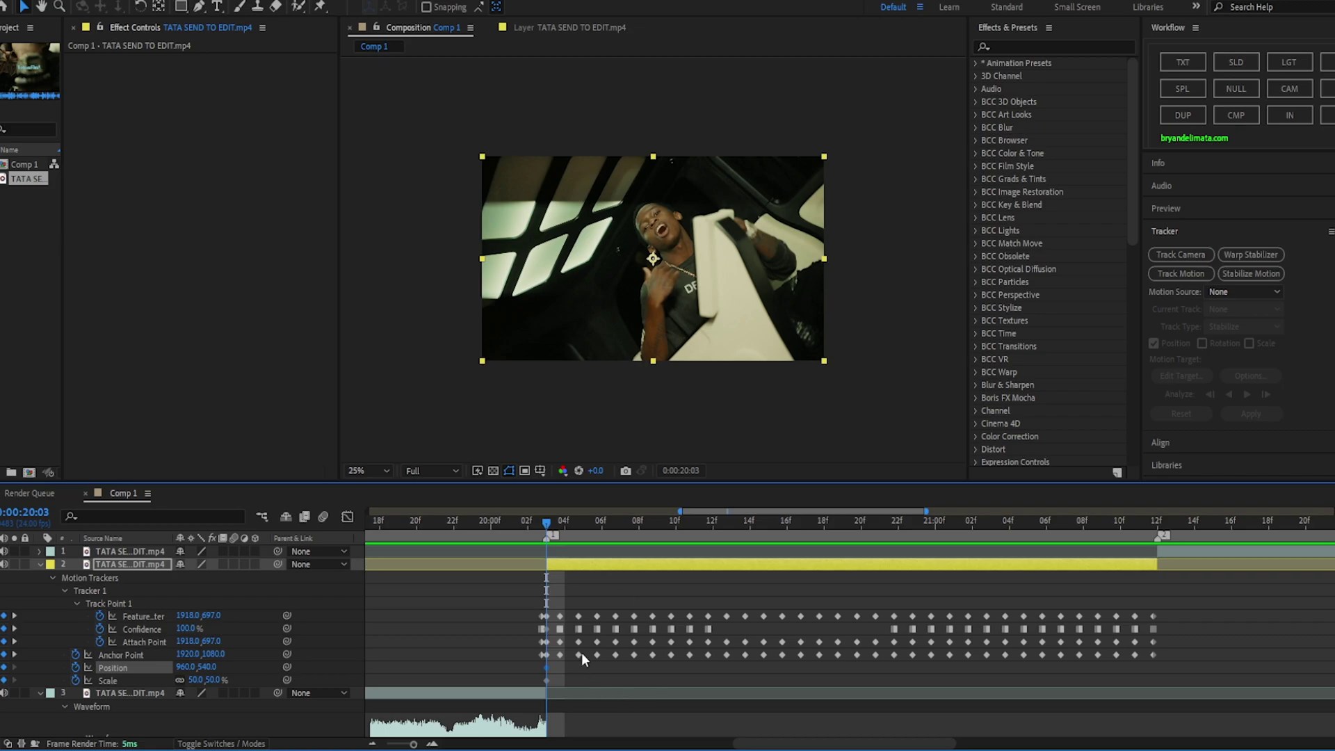
scroll(582, 652, down, 1)
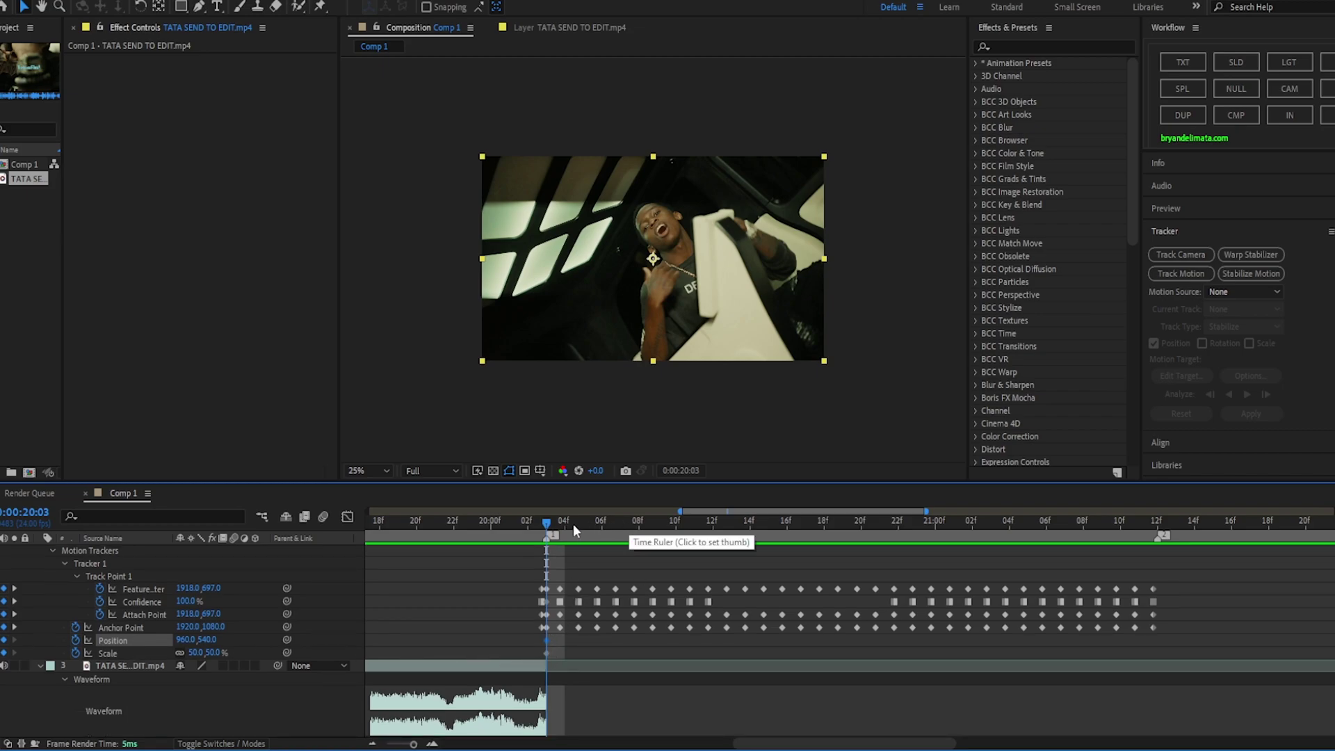
drag(570, 525, 643, 525)
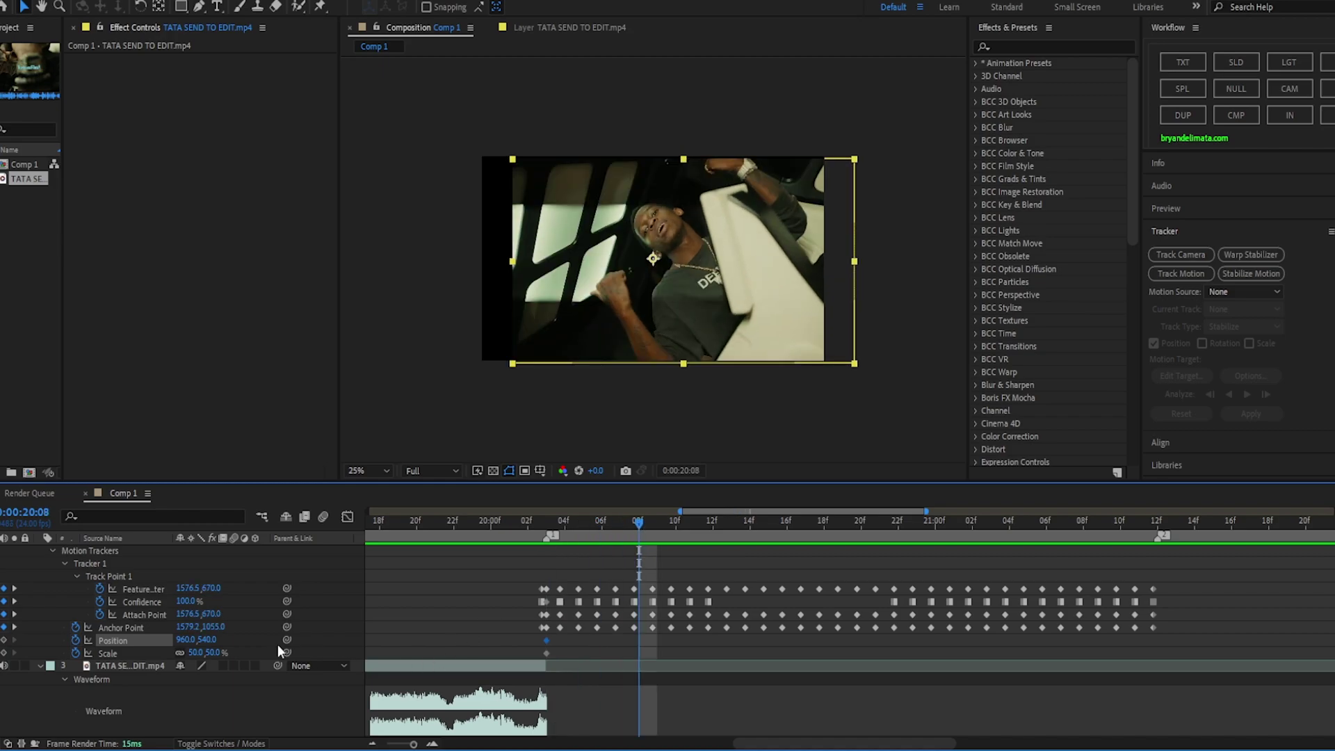
drag(204, 653, 263, 633)
drag(784, 217, 674, 257)
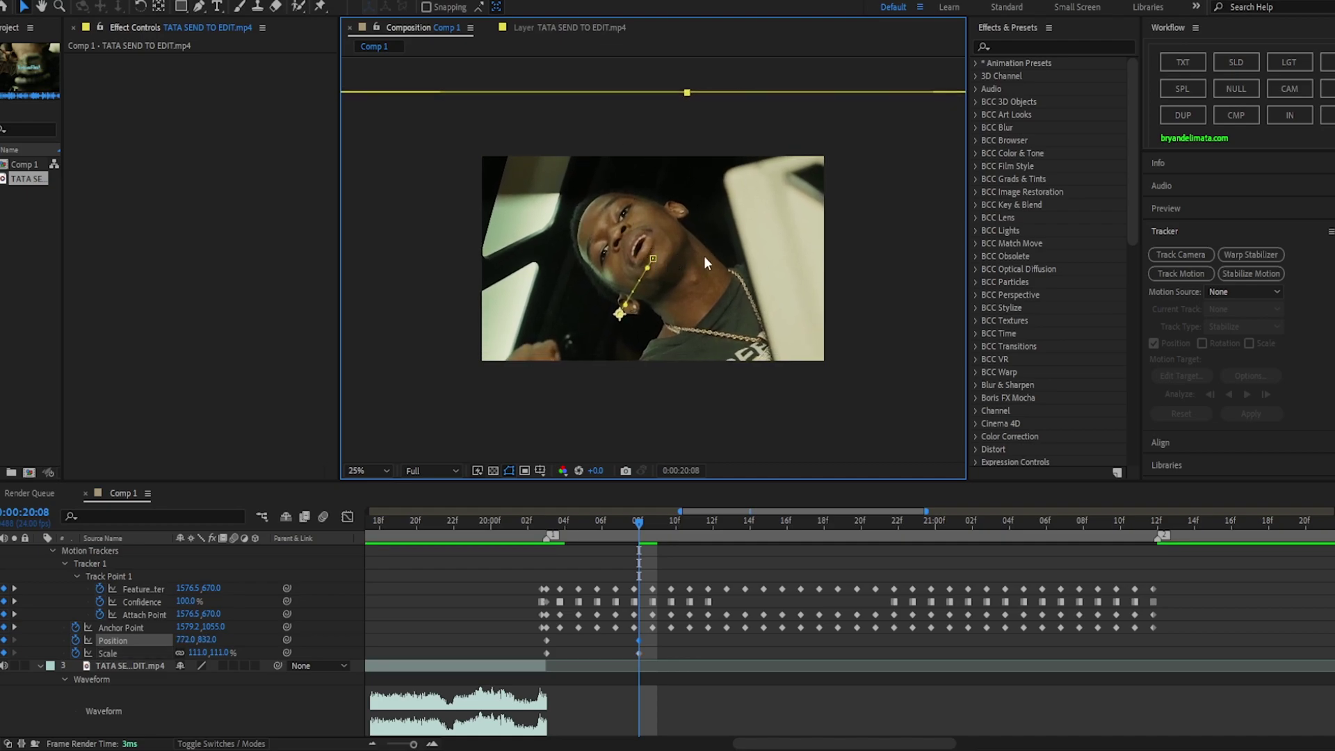
- Reposition the yellow segment at 0:00:21:02 so the performer's face sits closer to the frame's center
drag(628, 520, 975, 507)
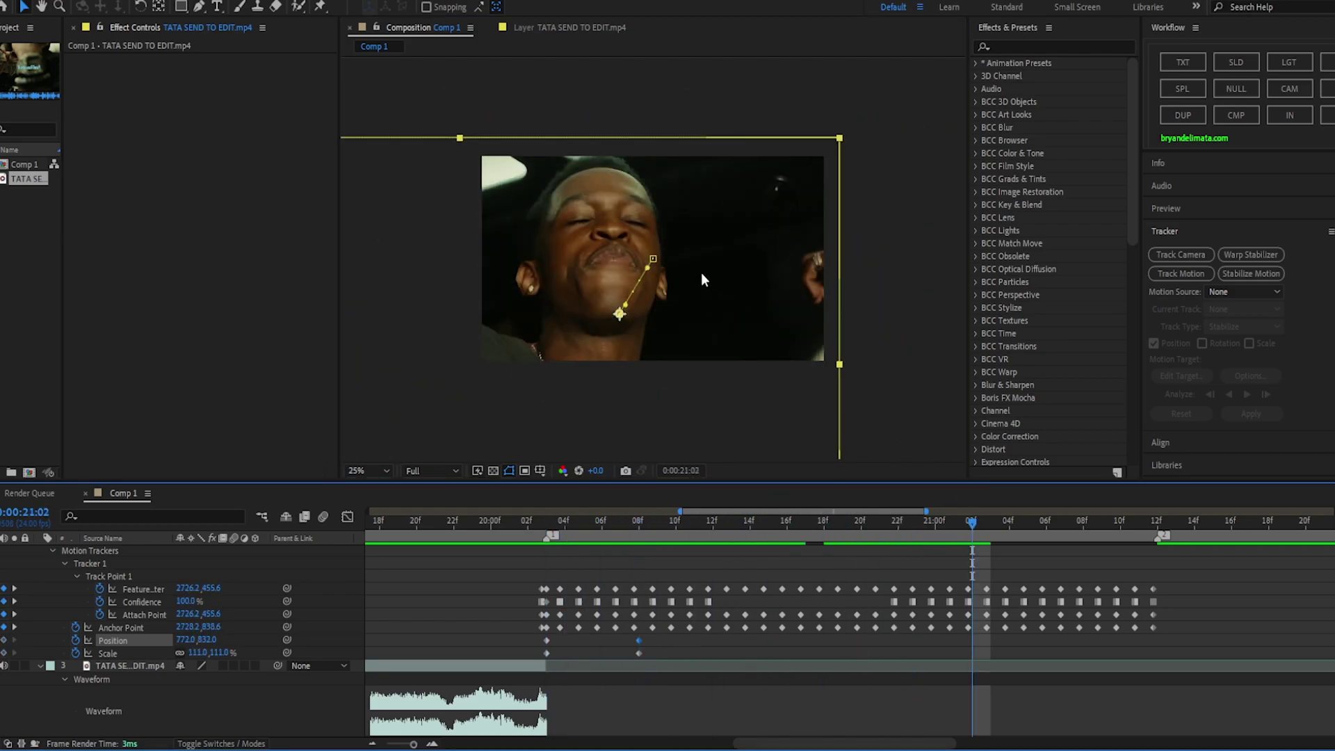
drag(590, 245, 633, 251)
- Play back the scaled and repositioned segment from 0:00:19:15 to check the zoom and face framing
click(372, 744)
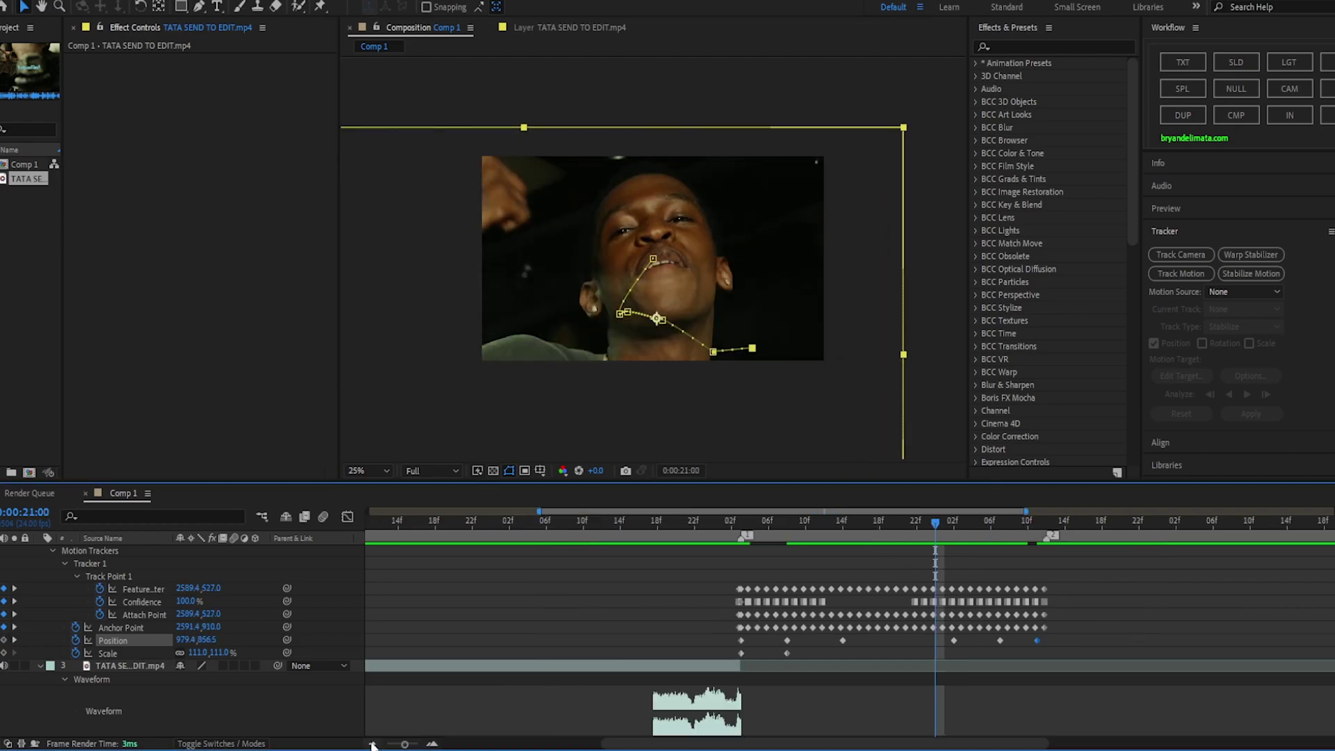
click(372, 744)
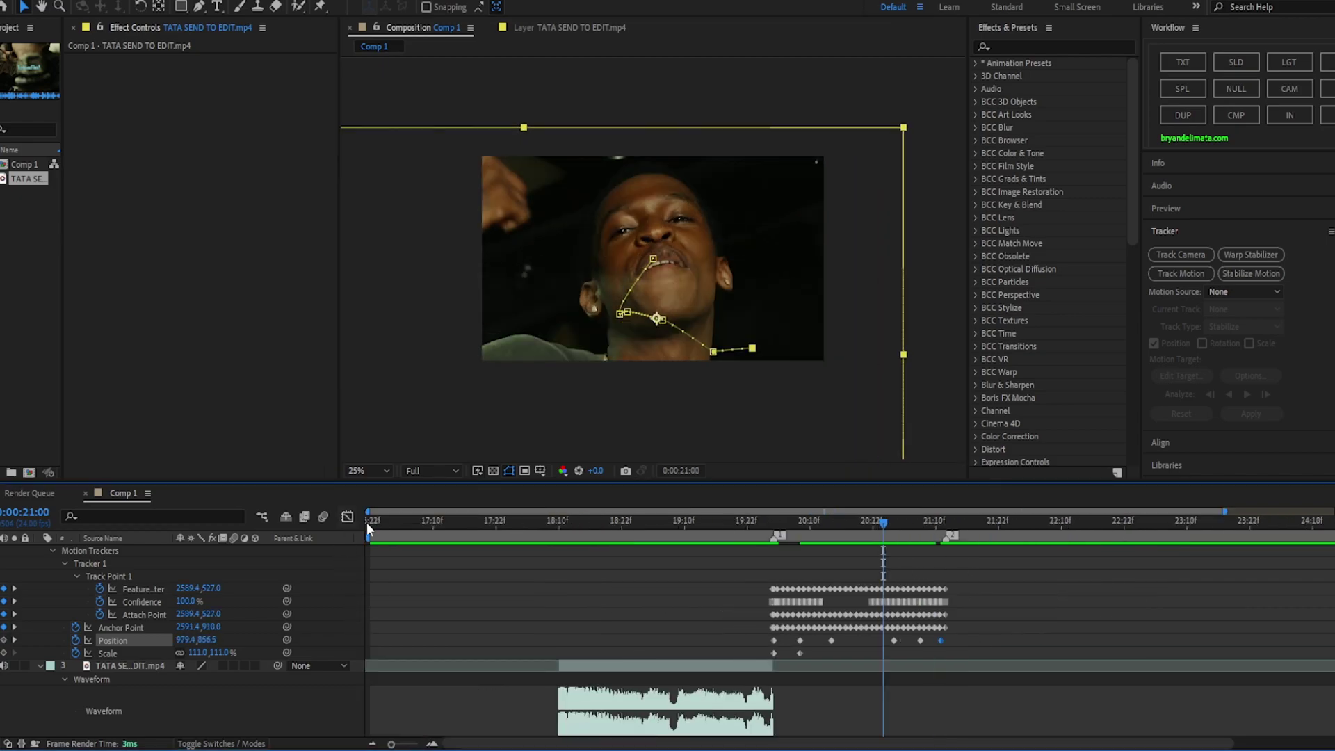
click(717, 521)
key(space)
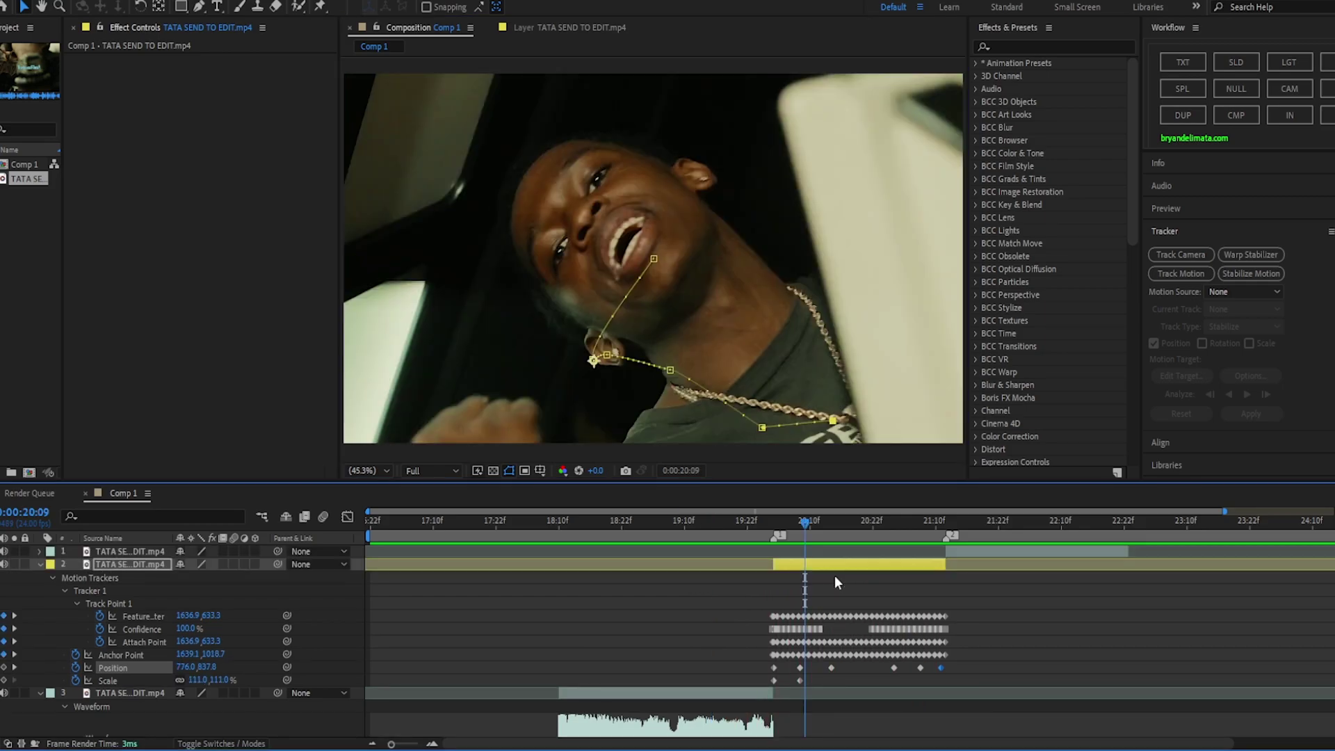
- Collapse the yellow segment's keyframed properties, save the project and enable motion blur for the segment and composition
key(u)
mouse_move(818, 526)
mouse_down()
mouse_move(920, 550)
mouse_move(848, 559)
mouse_move(777, 533)
mouse_up()
key(ctrl+s)
key(Escape)
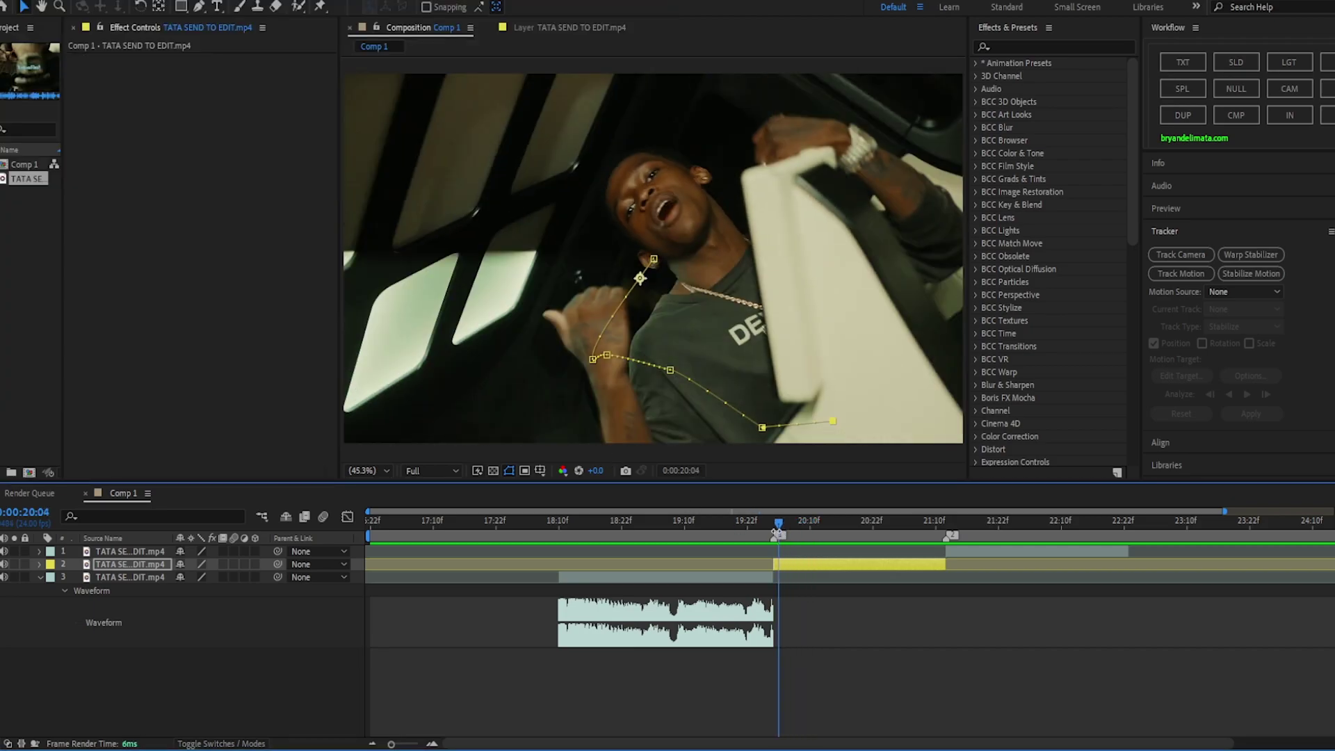
click(233, 565)
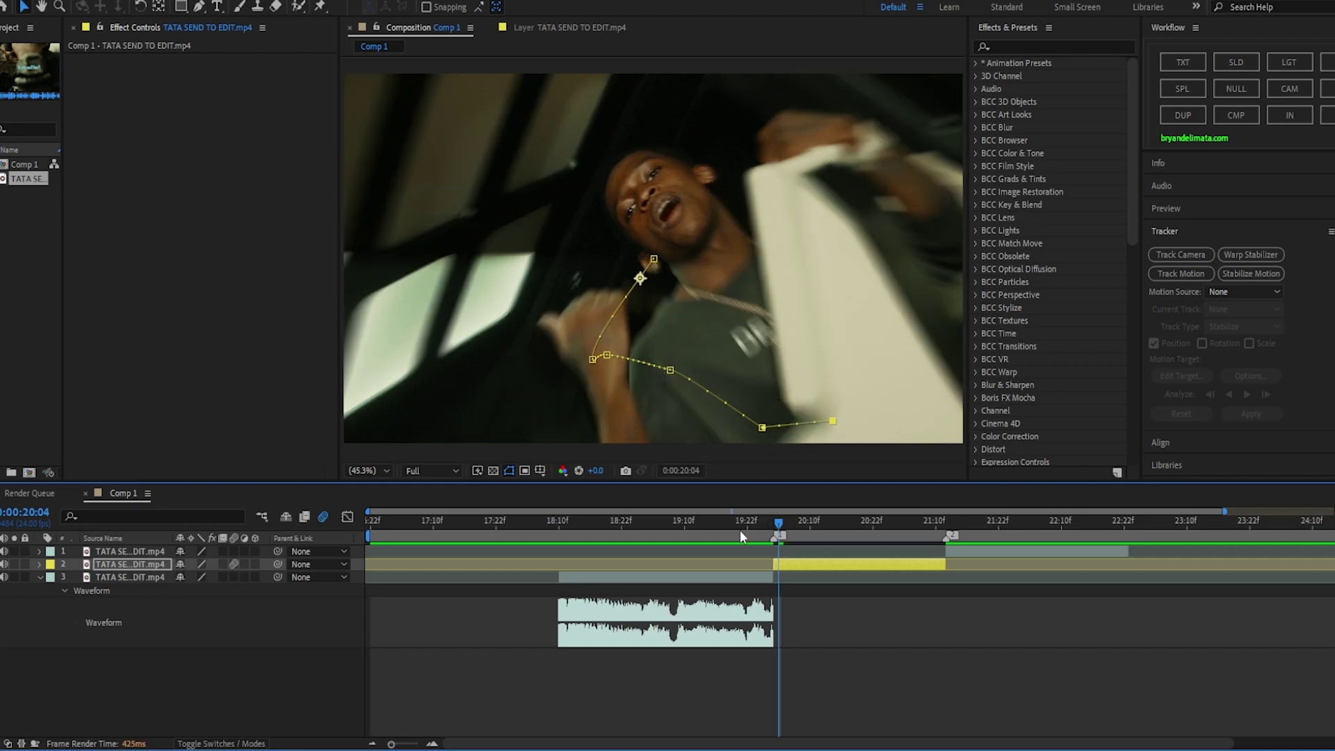
- Play back the cut with motion blur from 0:00:19:09 through the start of the final segment
drag(737, 530, 680, 528)
key(space)
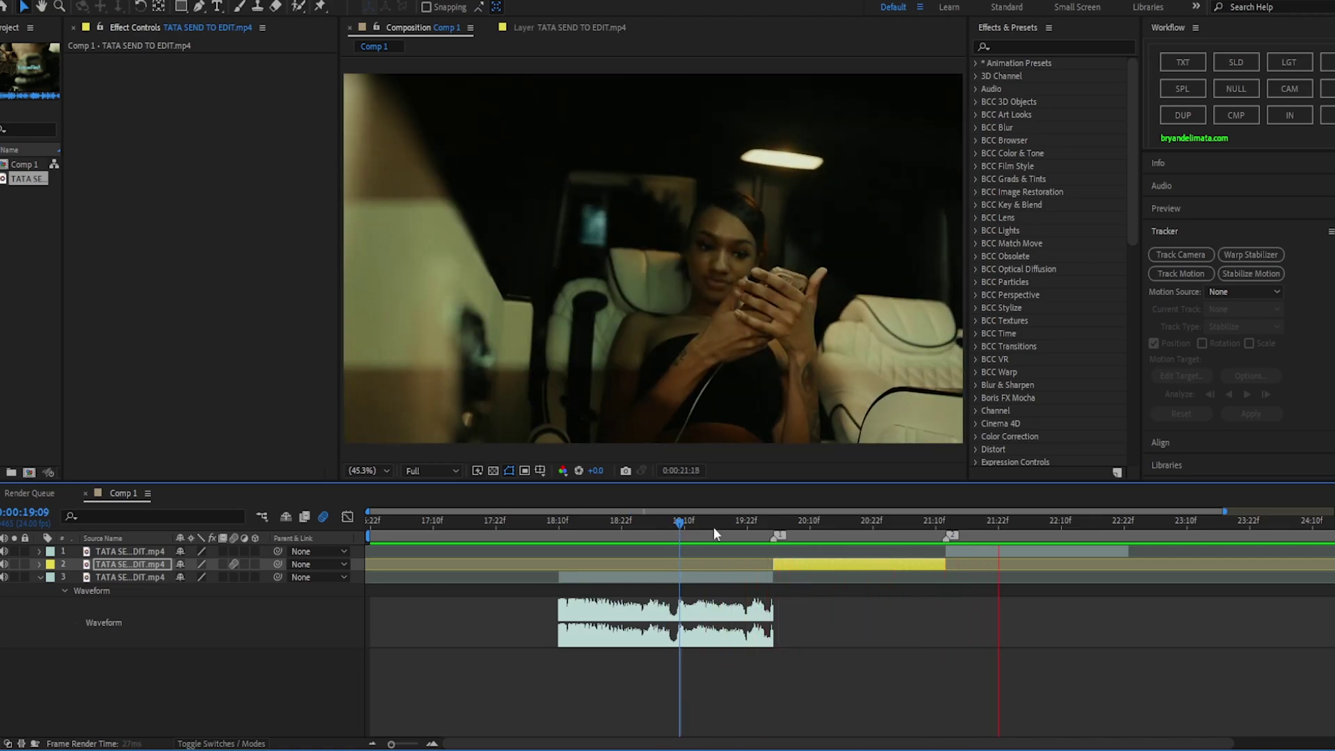
click(715, 528)
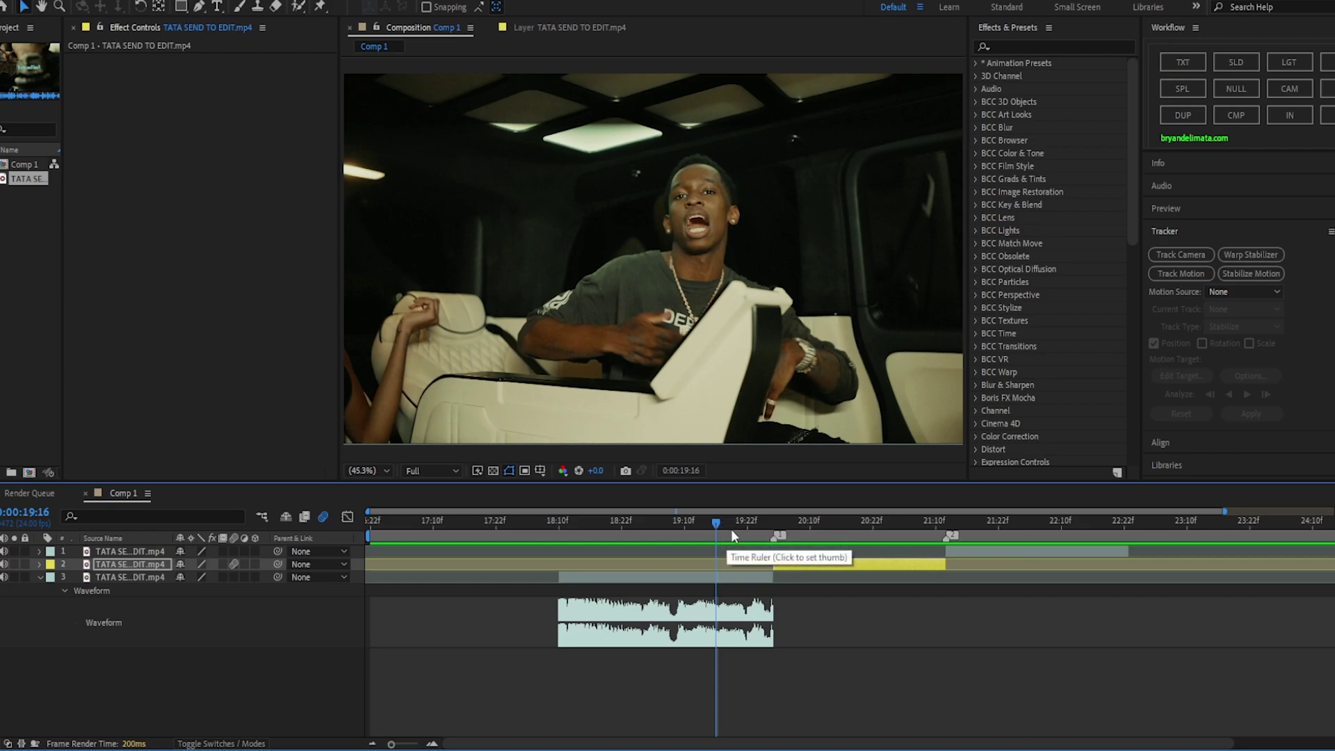
- Go to the final segment's start at 0:00:21:12 and select that segment
click(947, 530)
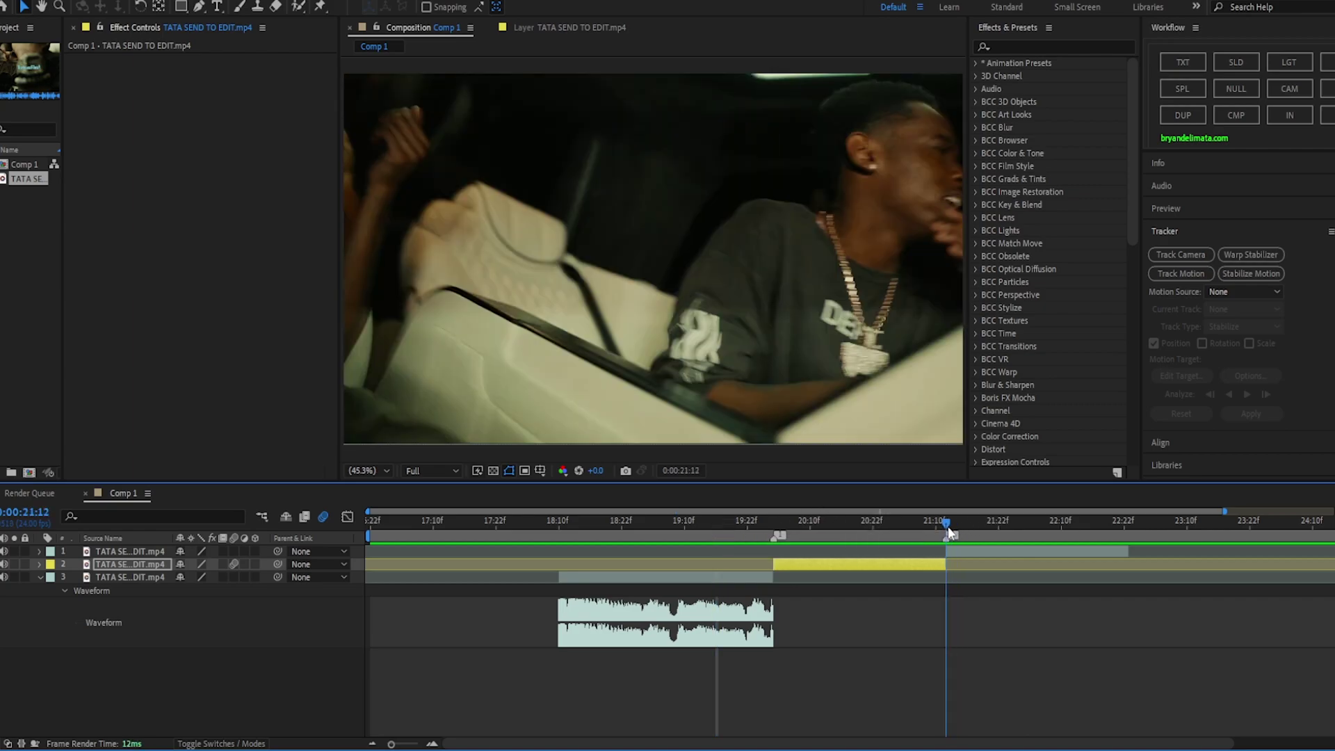
click(962, 551)
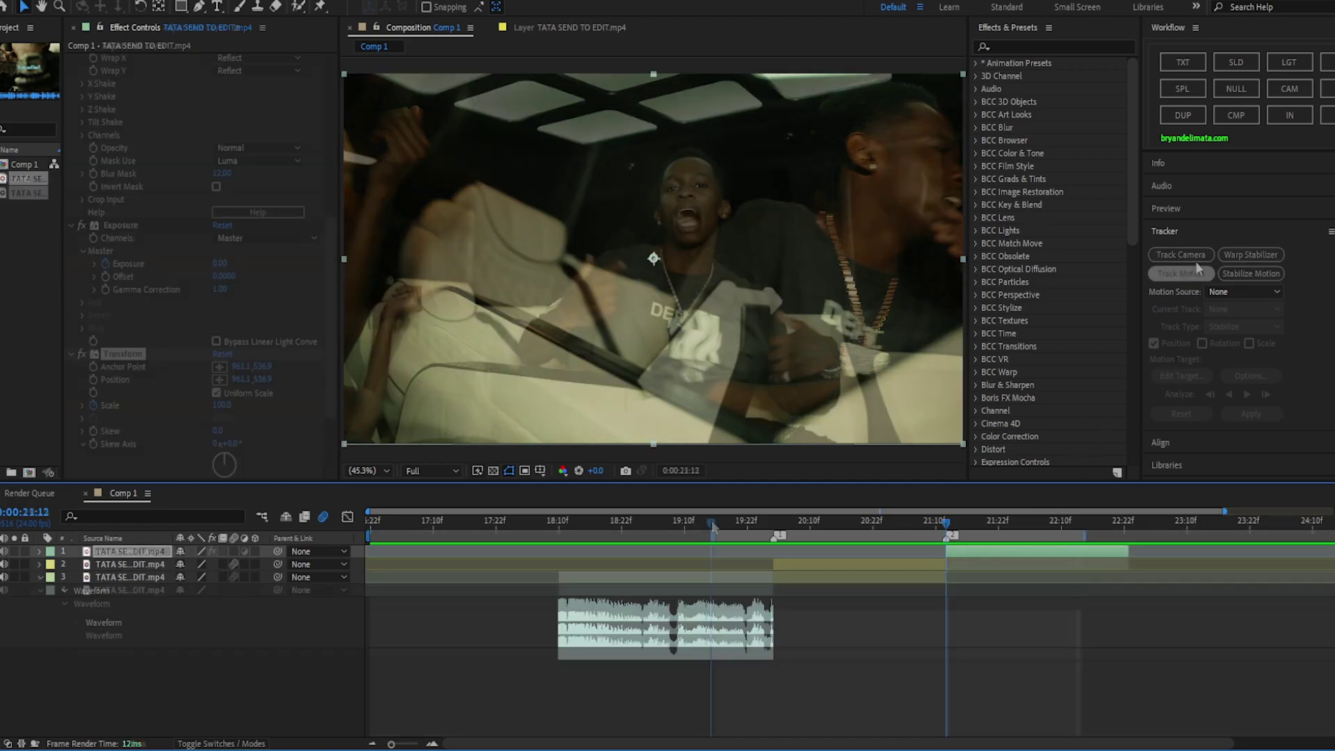
- Preview the edit with the effects adjustment layer from 0:00:19:16, then scrub back to 0:00:19:18
click(716, 528)
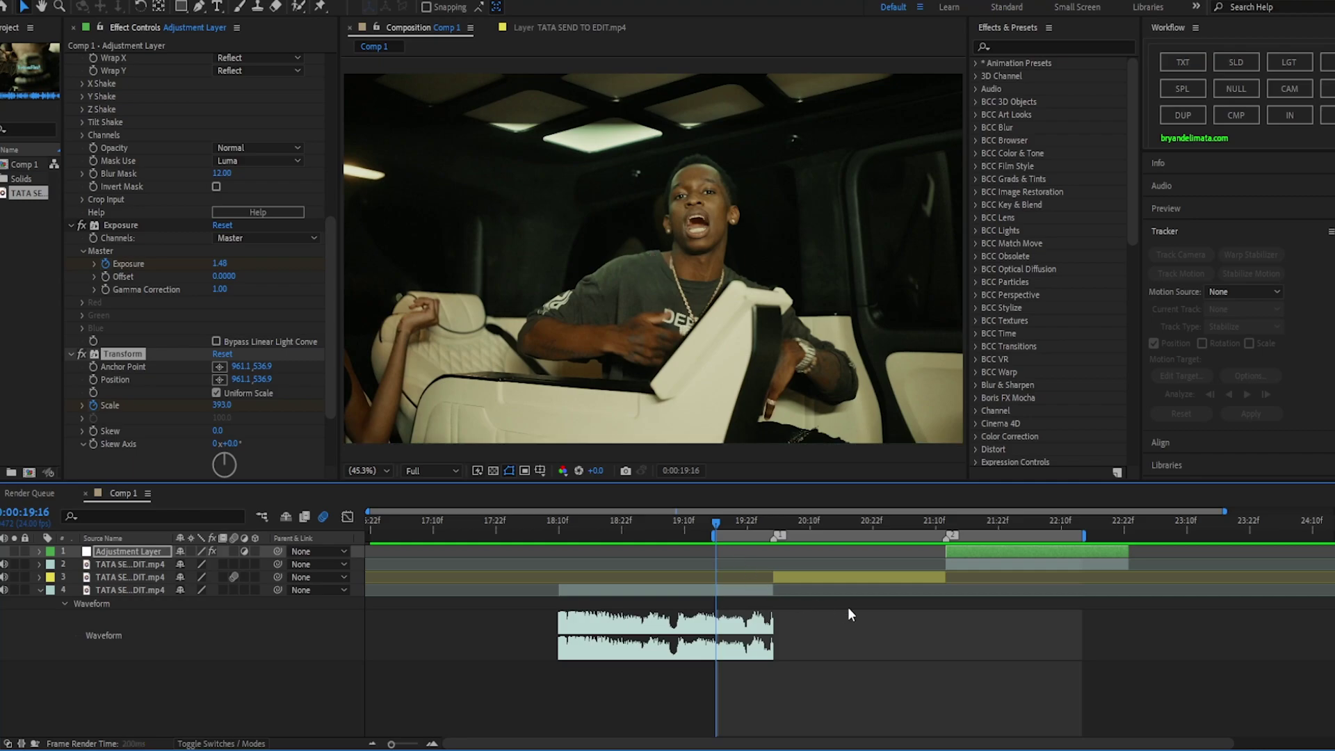
key(space)
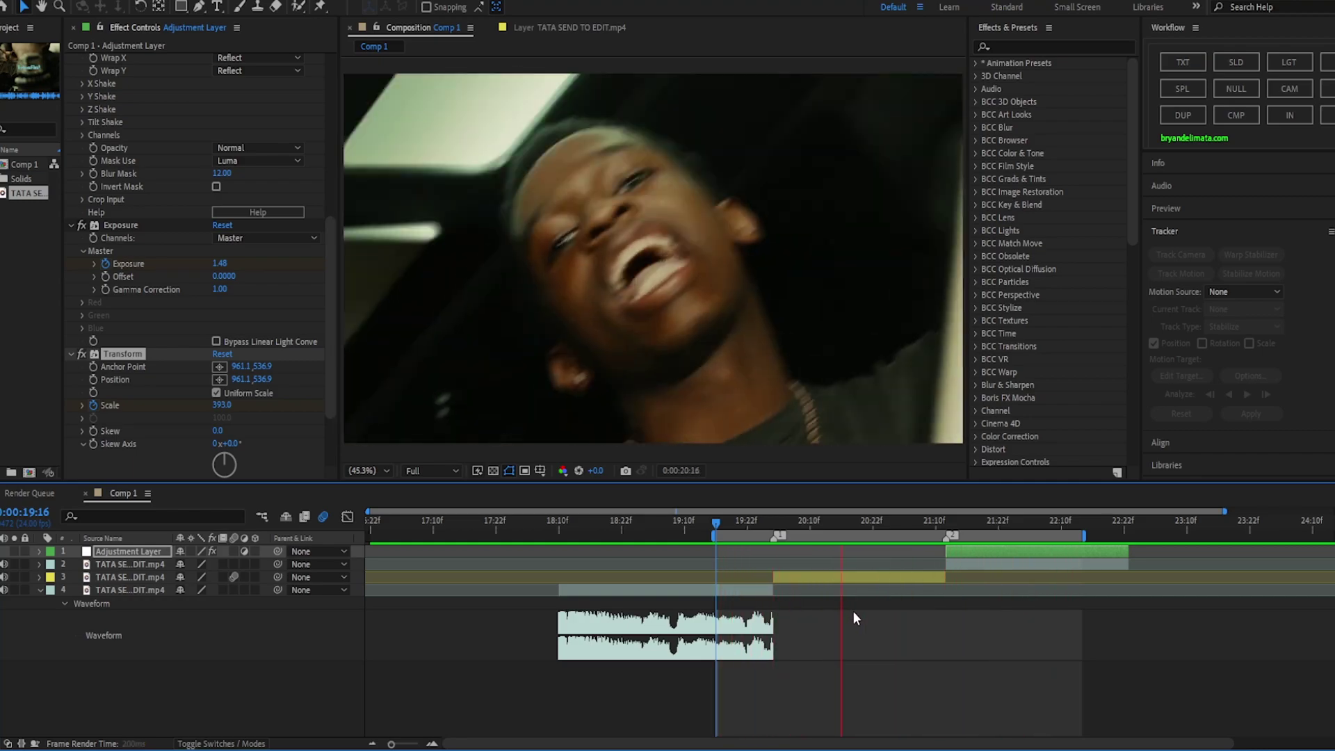
click(746, 518)
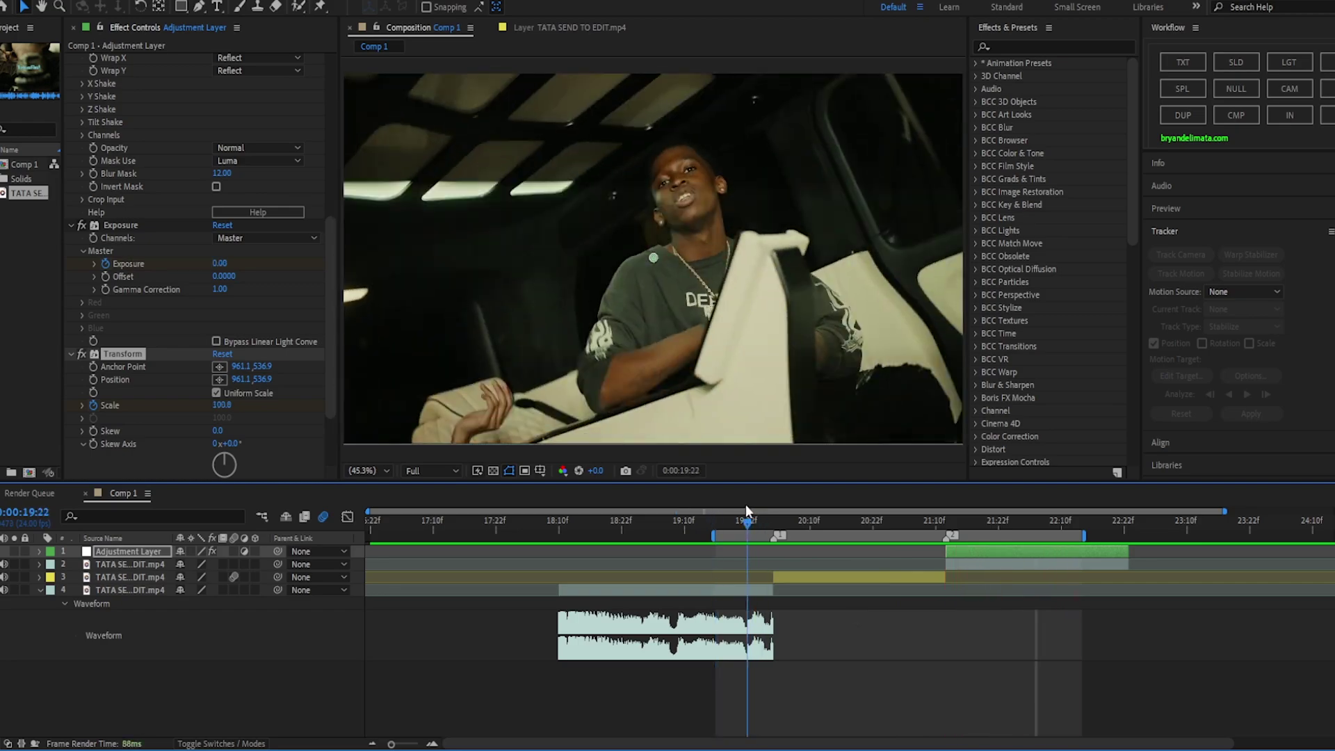
drag(746, 507, 721, 513)
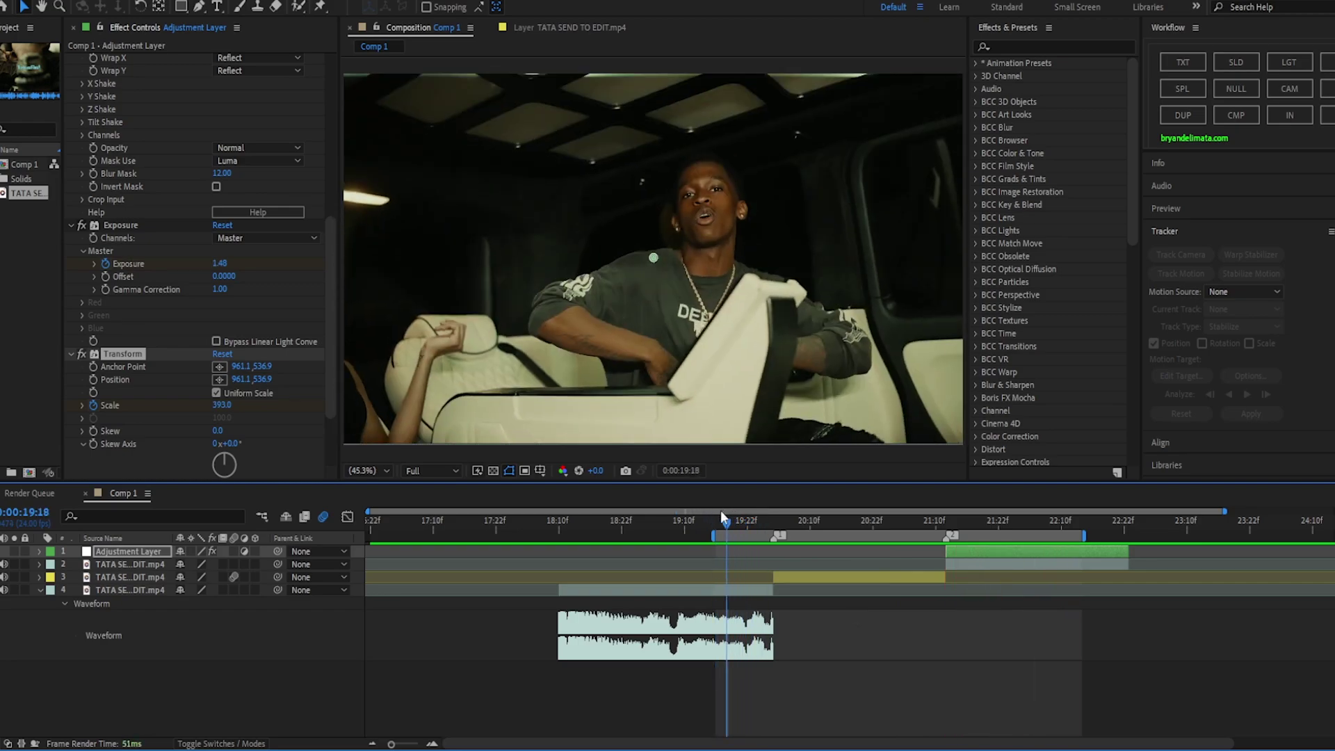